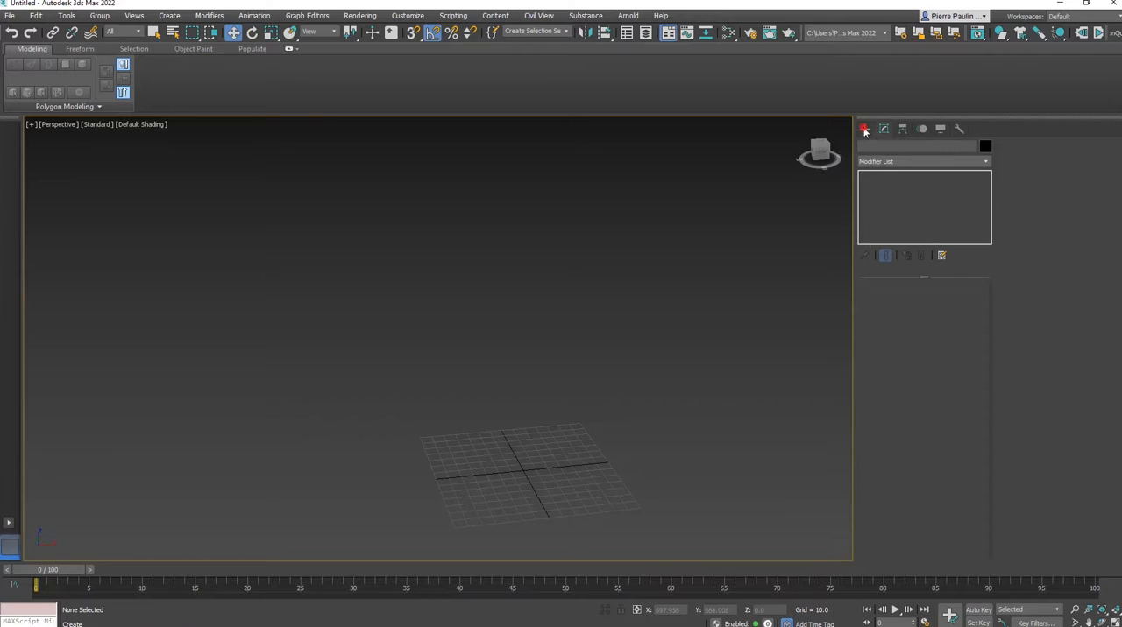
# Create a cylinder at the grid centre with a radius of about 3.8 and a height of about 285
pyautogui.click(864, 129)
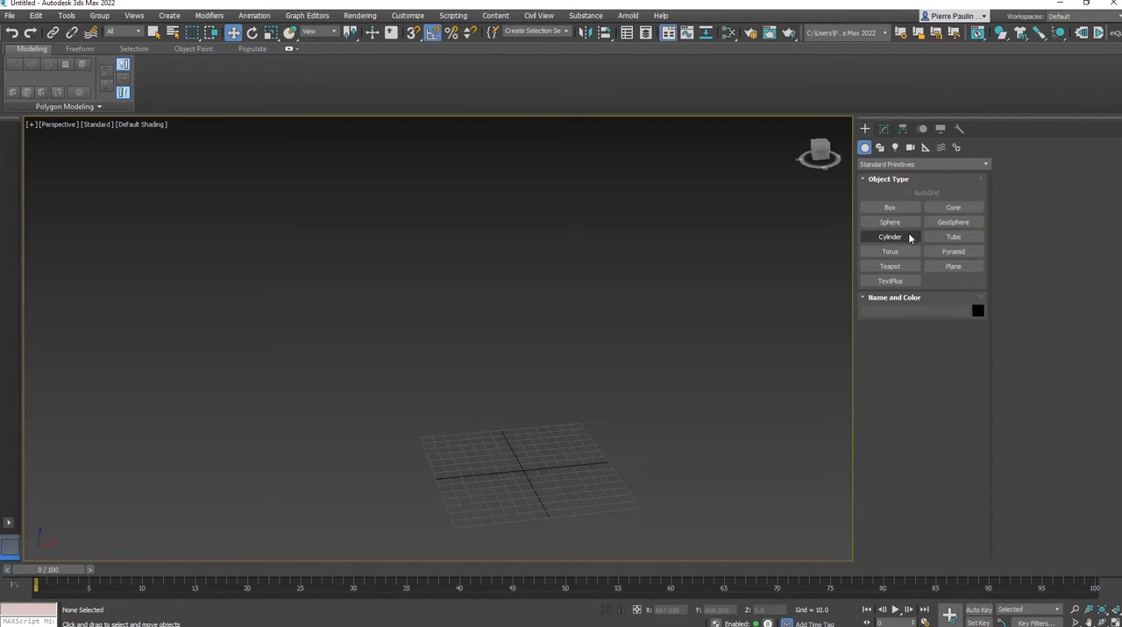
pyautogui.click(891, 237)
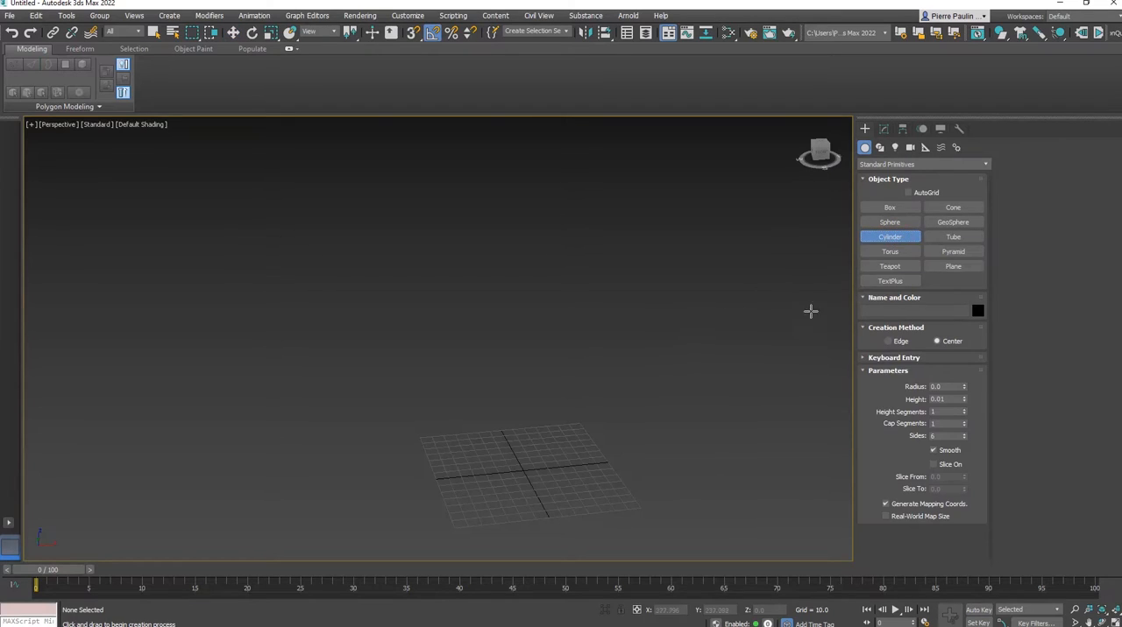
pyautogui.moveTo(528, 464); pyautogui.dragTo(524, 465)
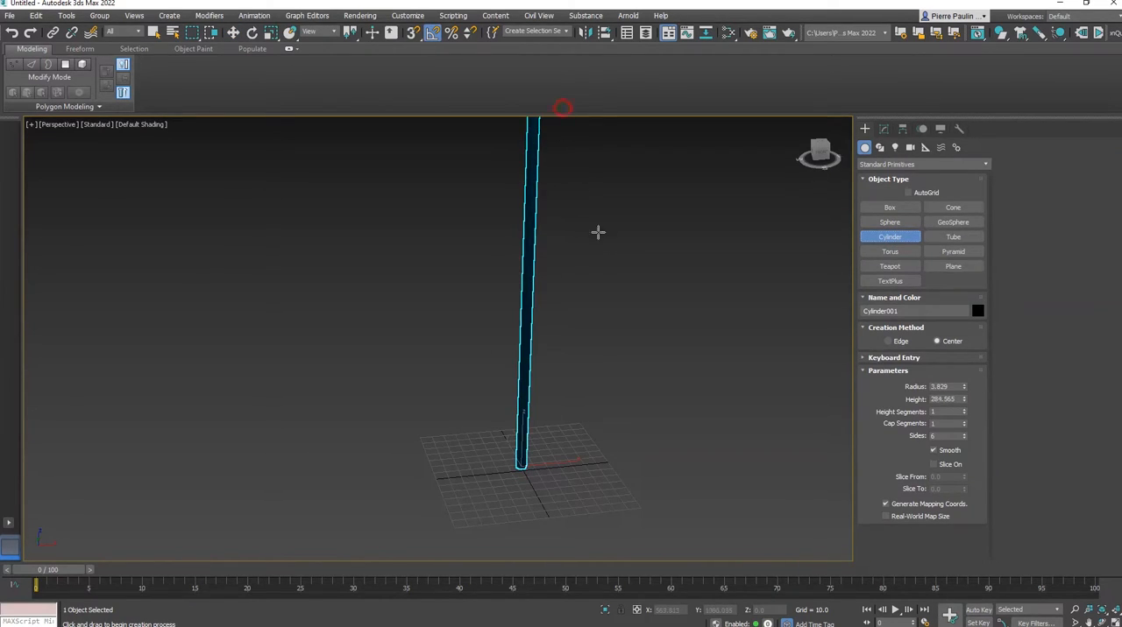
pyautogui.moveTo(598, 233); pyautogui.dragTo(603, 298, button='middle')
# Assign the physical material Material #25 to the cylinder
pyautogui.press('m')
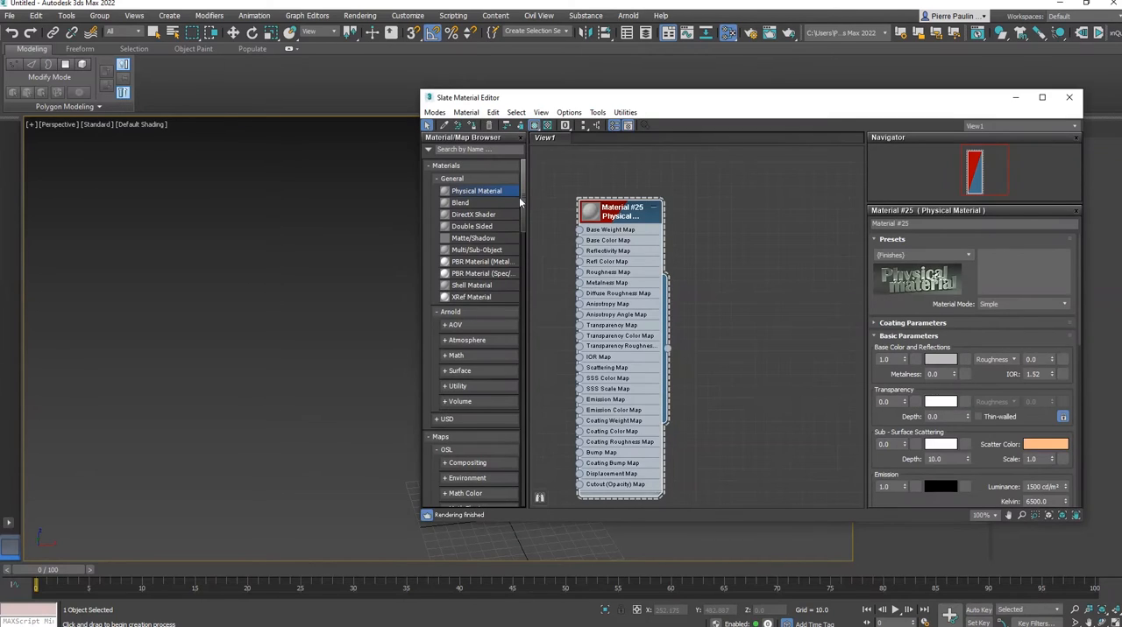
pyautogui.click(480, 125)
pyautogui.press('m')
# Rename the cylinder as Pole
pyautogui.click(883, 129)
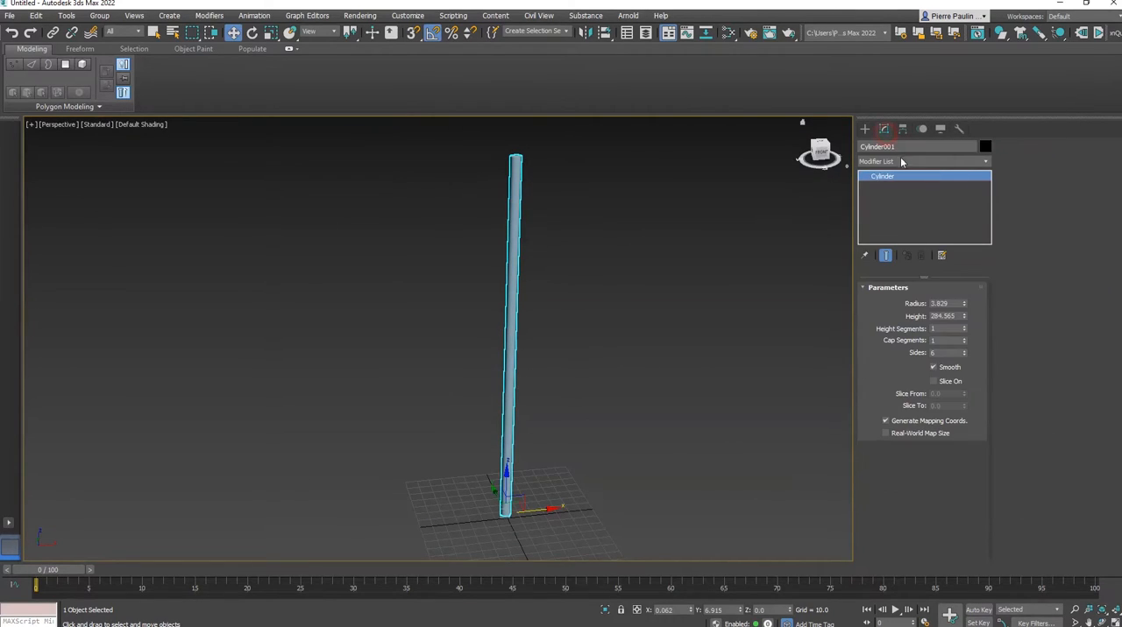
pyautogui.click(900, 148)
pyautogui.write('Po')
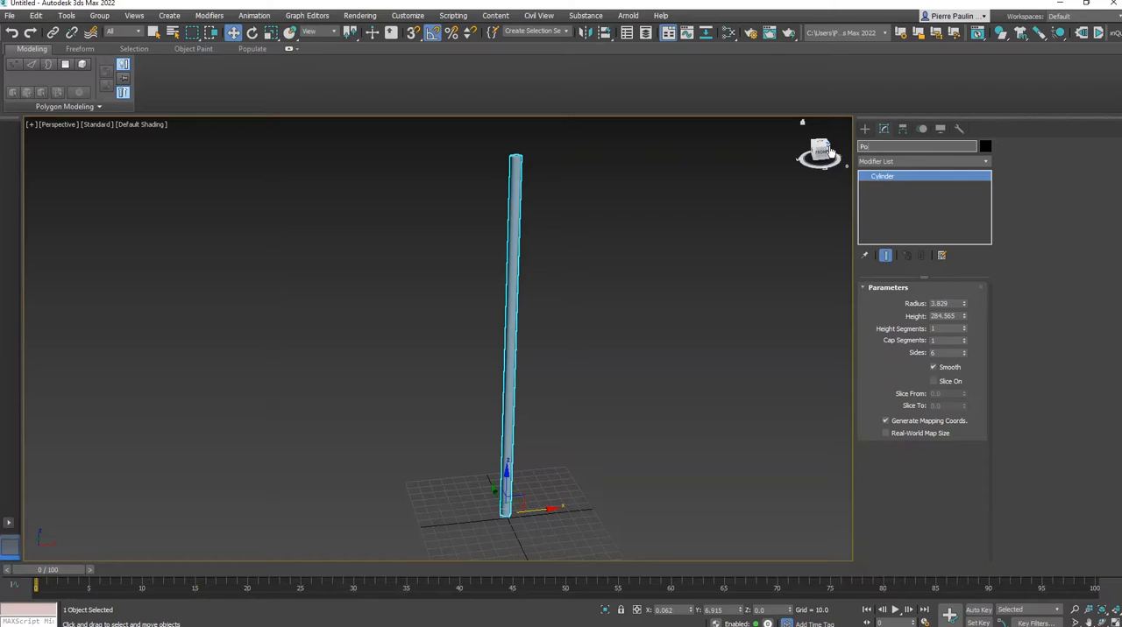
pyautogui.write('le')
pyautogui.moveTo(606, 426); pyautogui.dragTo(533, 452, button='middle')
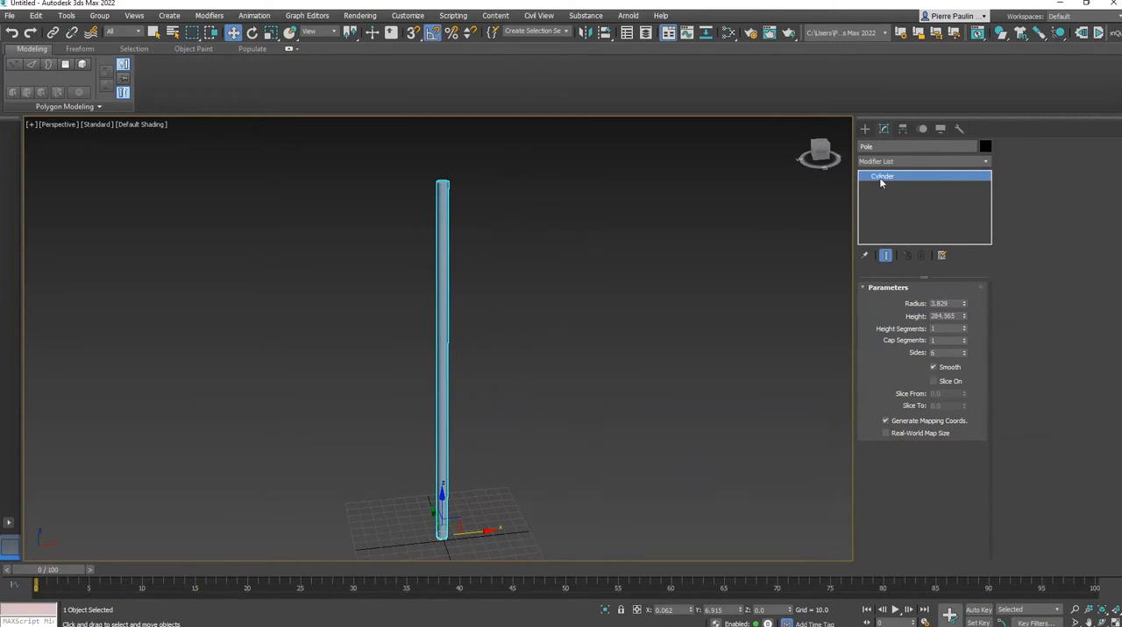
# Create a plane about 115 long and 163 wide on the ground beside the pole
pyautogui.click(864, 128)
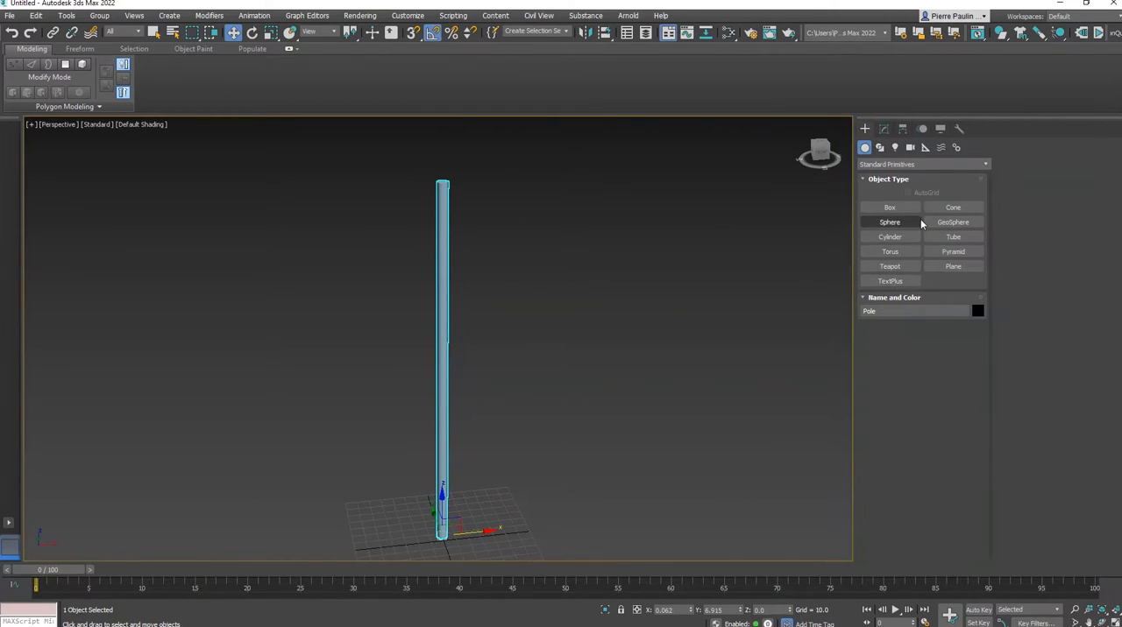
pyautogui.click(952, 266)
pyautogui.moveTo(520, 494); pyautogui.dragTo(762, 548)
# Raise the plane, rotate it 90 degrees about X to stand upright, and place it against the pole's upper end like a flag
pyautogui.press('w')
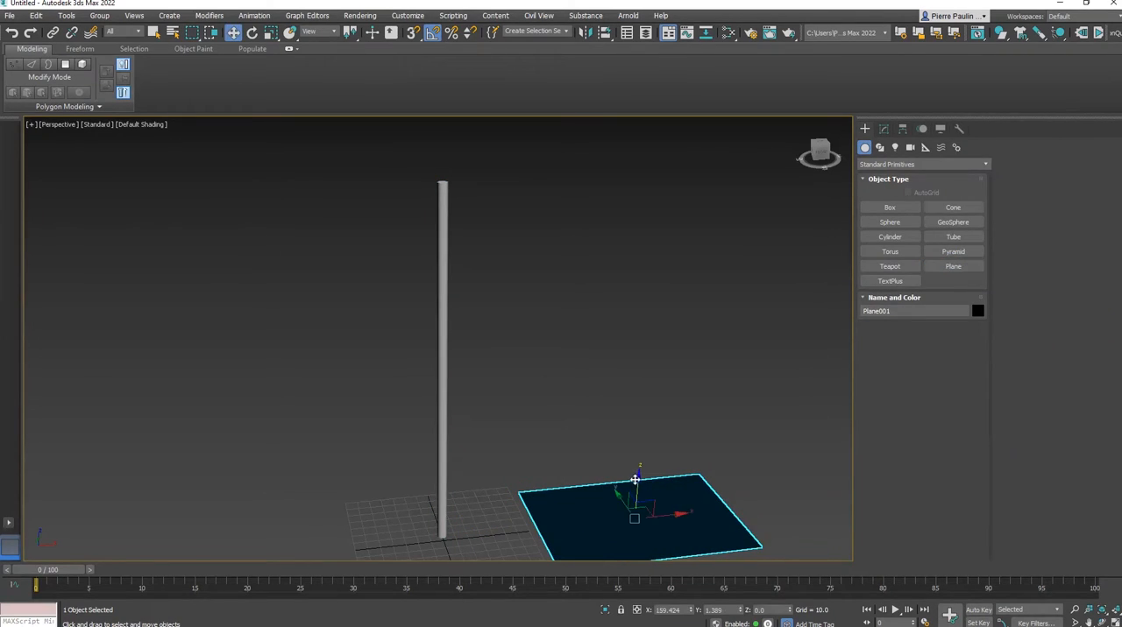
pyautogui.moveTo(638, 480); pyautogui.dragTo(672, 311)
pyautogui.press('e')
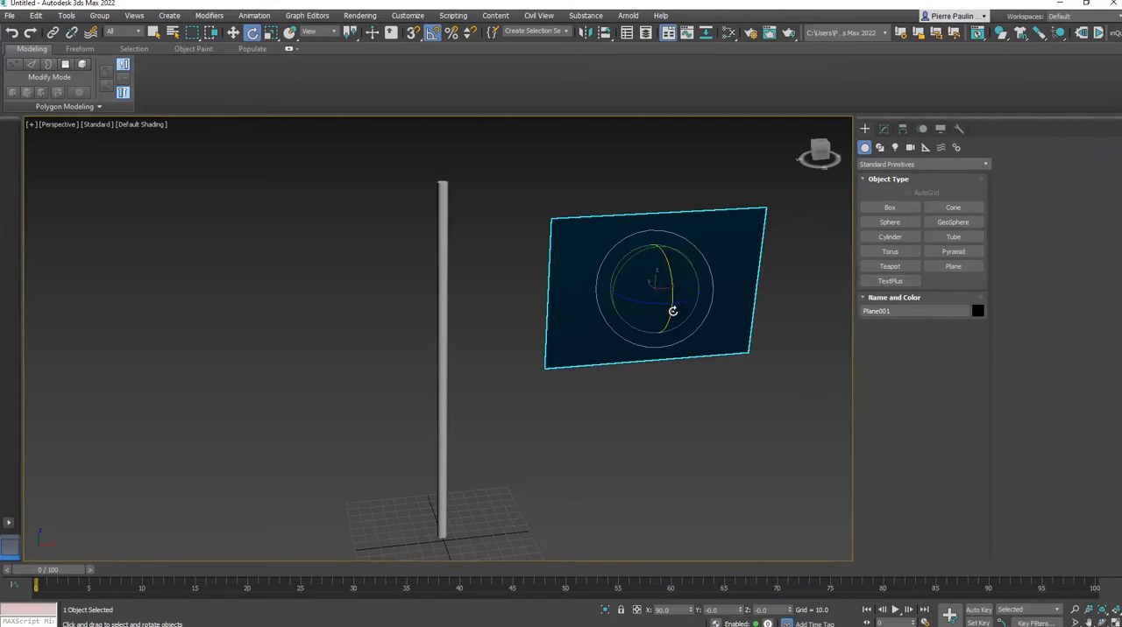
pyautogui.press('w')
pyautogui.keyDown('alt'); pyautogui.moveTo(672, 318); pyautogui.dragTo(662, 279, button='middle'); pyautogui.keyUp('alt')
pyautogui.moveTo(671, 271); pyautogui.dragTo(570, 238)
pyautogui.keyDown('alt'); pyautogui.moveTo(571, 238); pyautogui.dragTo(574, 308, button='middle'); pyautogui.keyUp('alt')
# Assign the physical material Material #25 to the plane and display edged faces in the viewport
pyautogui.press('m')
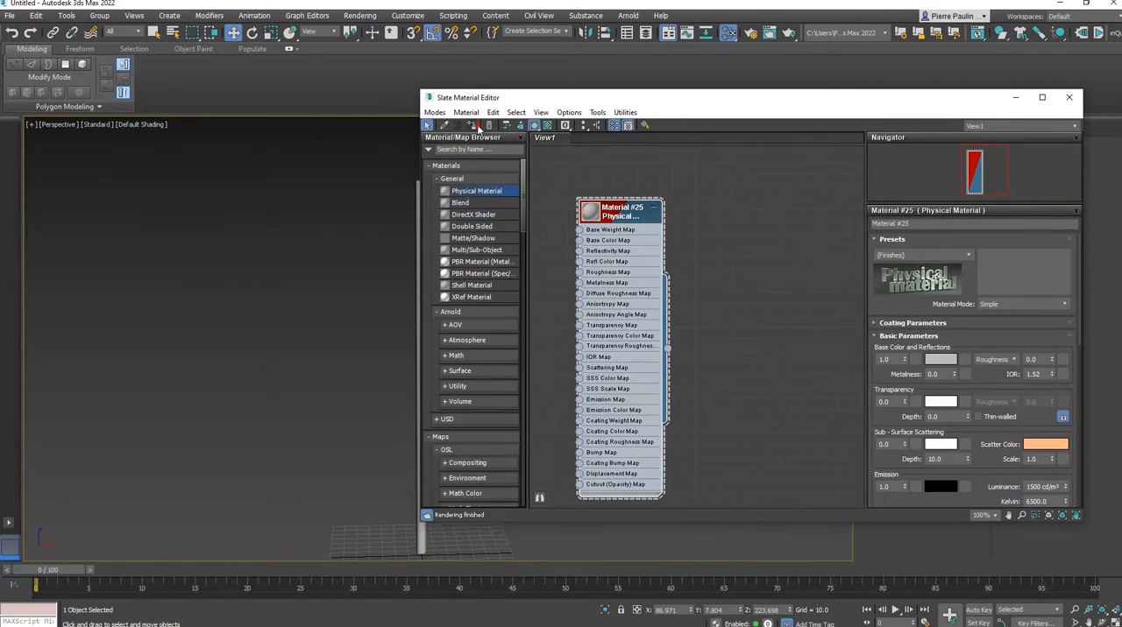
pyautogui.click(478, 127)
pyautogui.press('m')
pyautogui.press('F4')
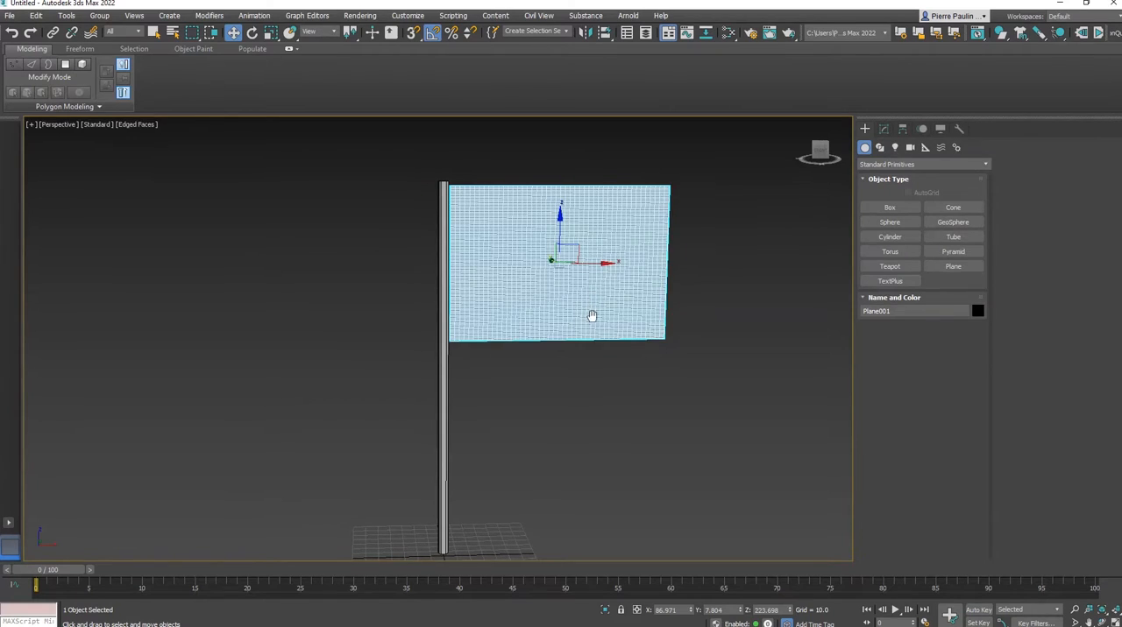
# Set the plane's length segments to 79 and width segments to 127, and nudge it closer to the pole
pyautogui.scroll(-1, 566, 287)
pyautogui.scroll(6, 563, 280)
pyautogui.keyDown('alt'); pyautogui.moveTo(510, 281); pyautogui.dragTo(516, 308, button='middle'); pyautogui.keyUp('alt')
pyautogui.scroll(4, 421, 381)
pyautogui.keyDown('alt'); pyautogui.moveTo(418, 390); pyautogui.dragTo(416, 382, button='middle'); pyautogui.keyUp('alt')
pyautogui.click(415, 381)
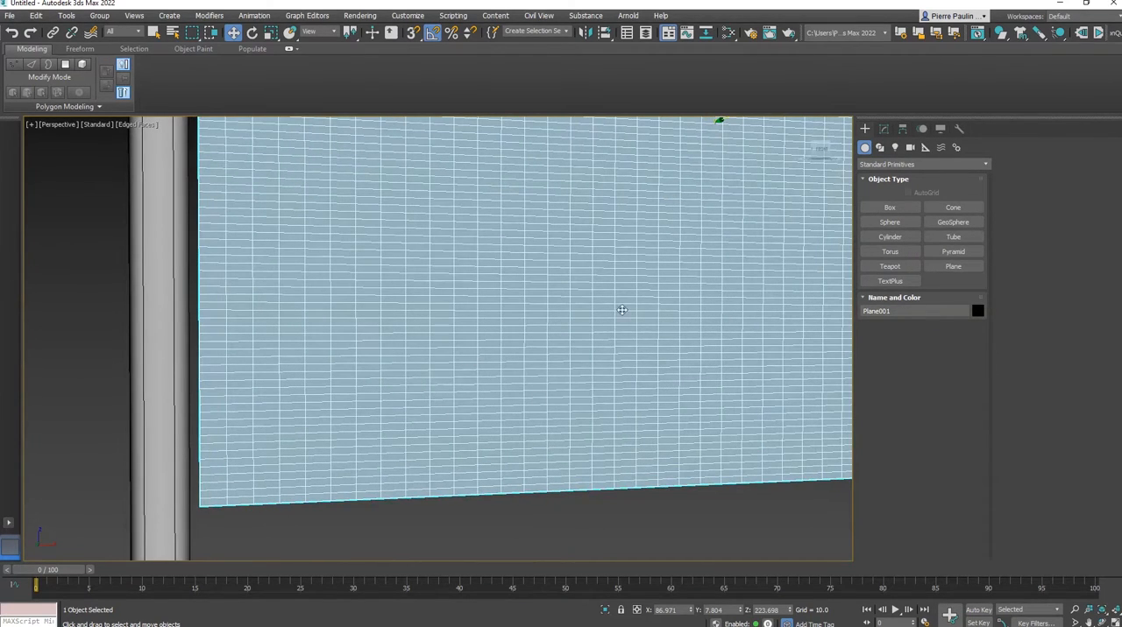
pyautogui.click(884, 129)
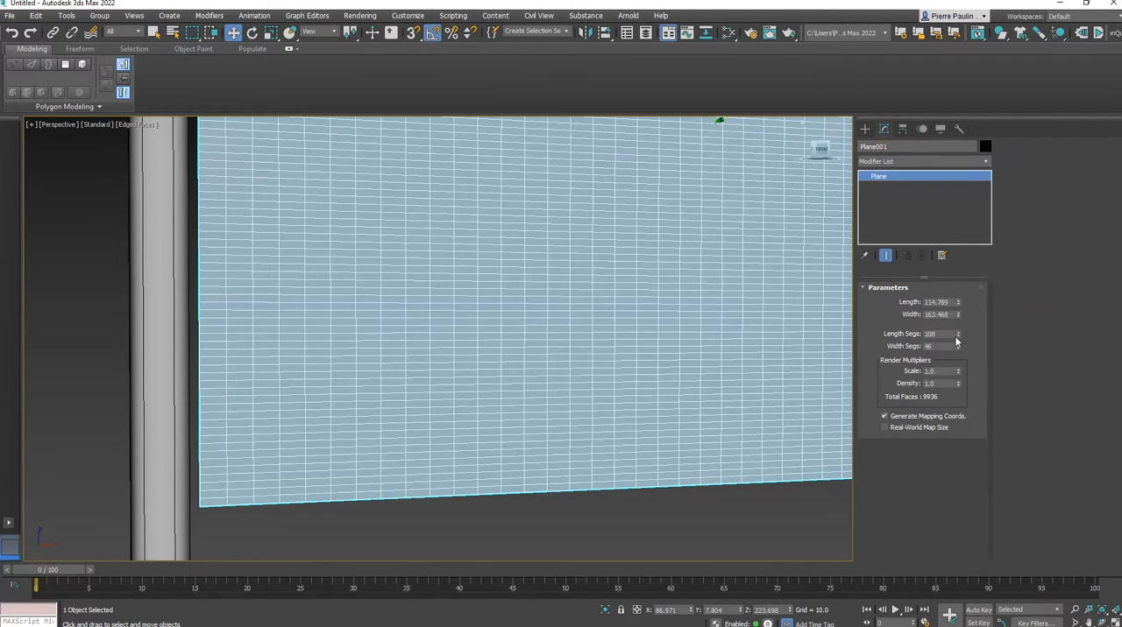
pyautogui.scroll(6, 513, 353)
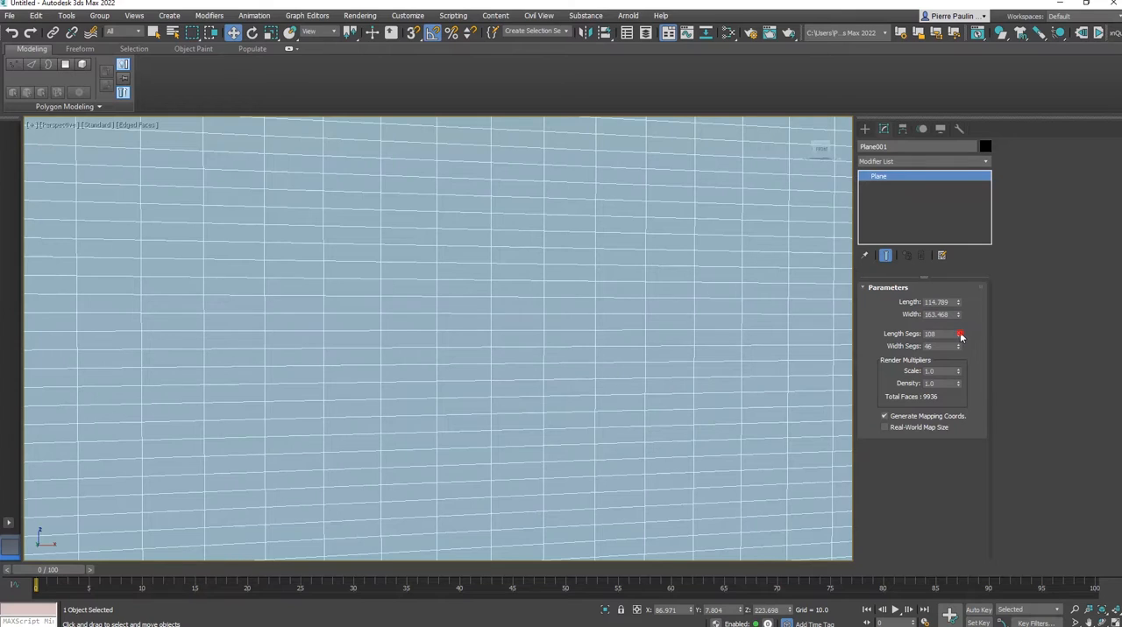
pyautogui.moveTo(961, 335); pyautogui.dragTo(949, 359)
pyautogui.scroll(-5, 555, 351)
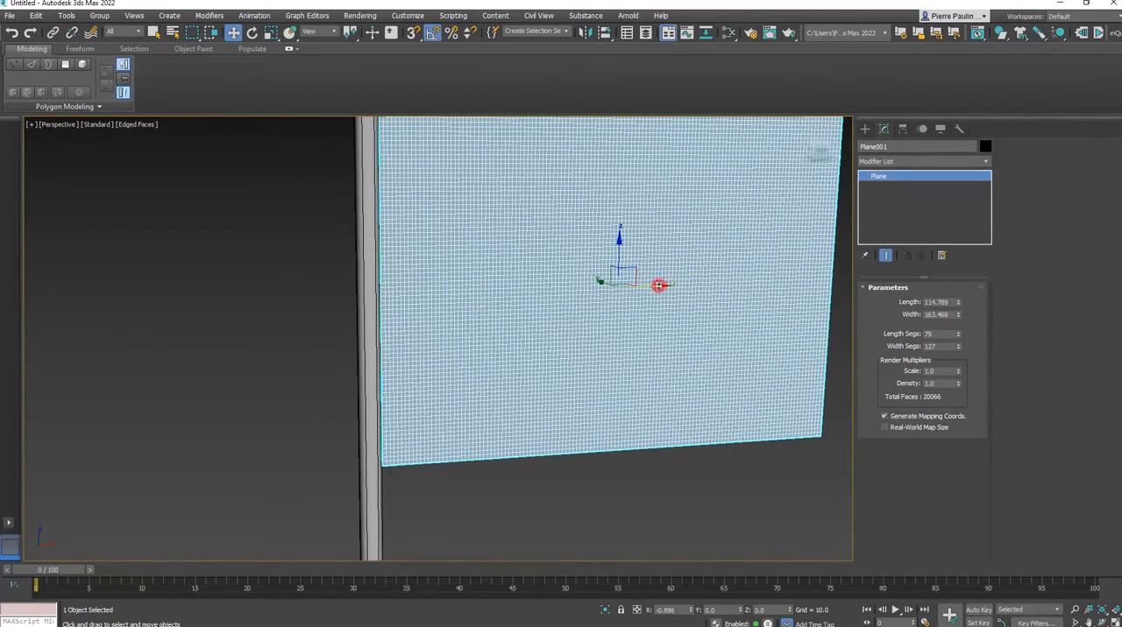
pyautogui.keyDown('alt'); pyautogui.moveTo(544, 411); pyautogui.dragTo(740, 329, button='middle'); pyautogui.keyUp('alt')
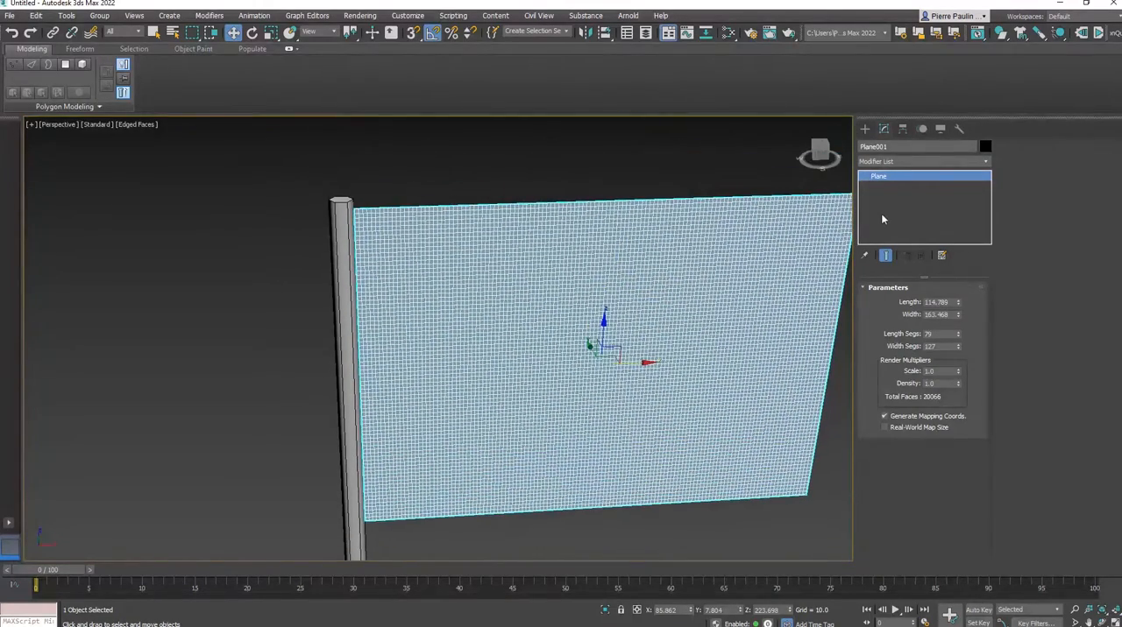
# Rename the plane as Drapeau and apply a Cloth modifier to it
pyautogui.click(888, 147)
pyautogui.press('Return')
pyautogui.keyDown('alt'); pyautogui.moveTo(797, 225); pyautogui.dragTo(652, 324, button='middle'); pyautogui.keyUp('alt')
pyautogui.click(964, 163)
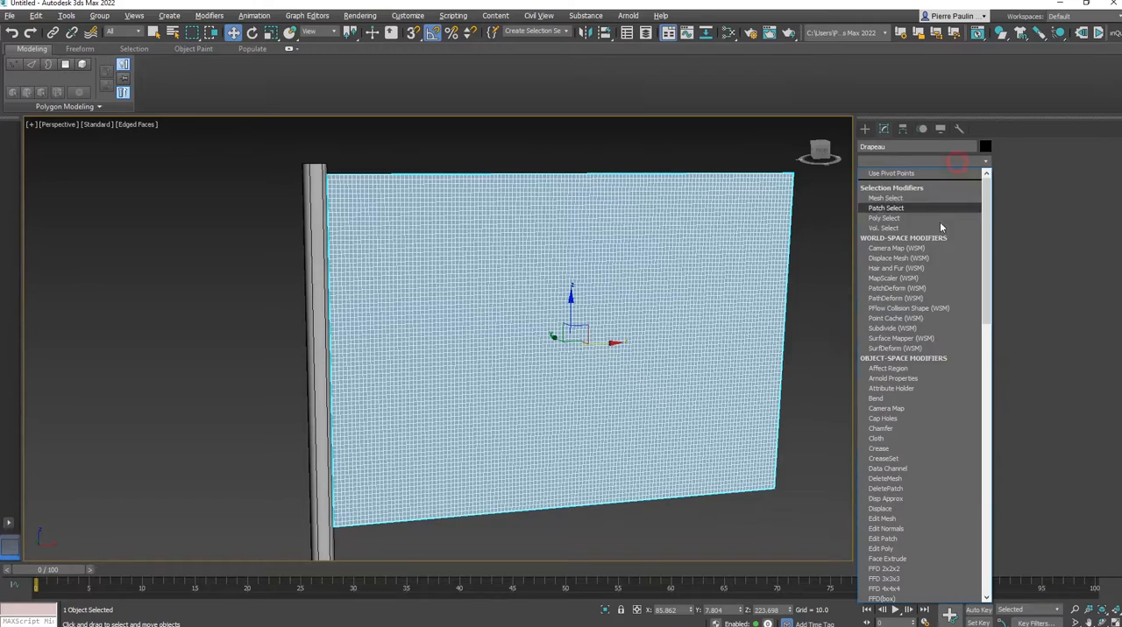
pyautogui.click(895, 441)
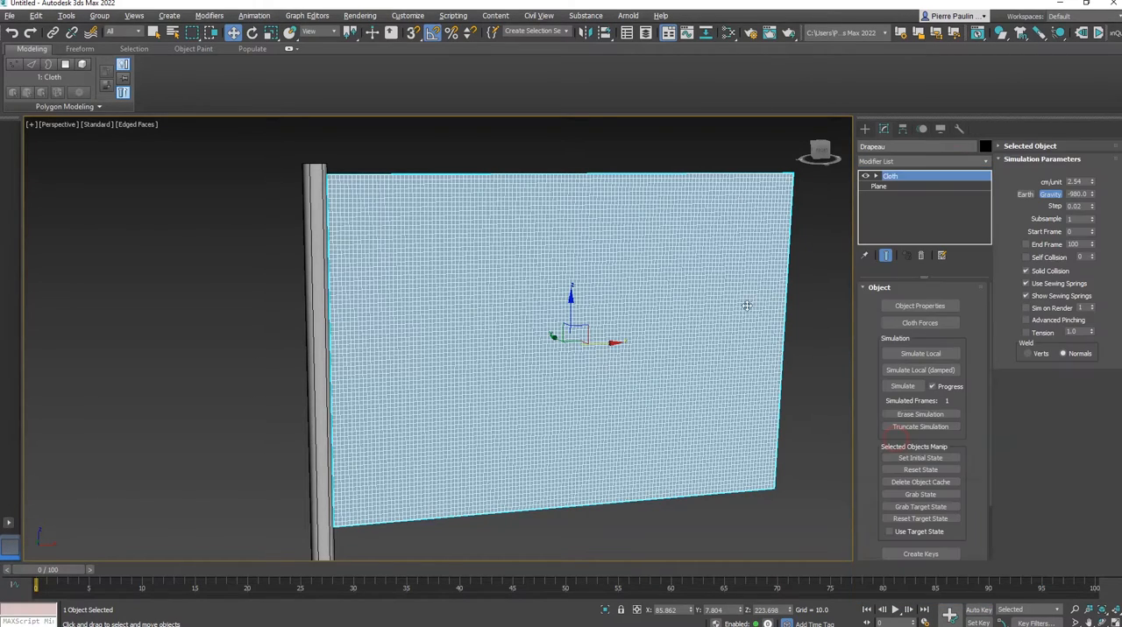
pyautogui.keyDown('alt'); pyautogui.moveTo(743, 305); pyautogui.dragTo(669, 303, button='middle'); pyautogui.keyUp('alt')
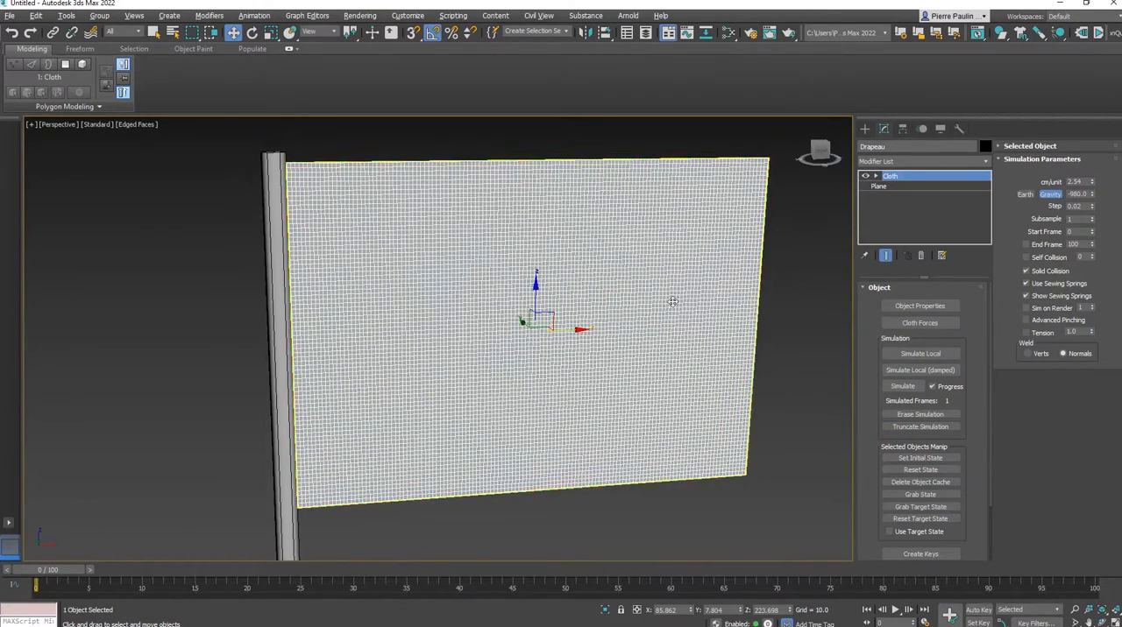
# Add Pole to the cloth simulation through the object properties and define it as a collision object
pyautogui.click(920, 306)
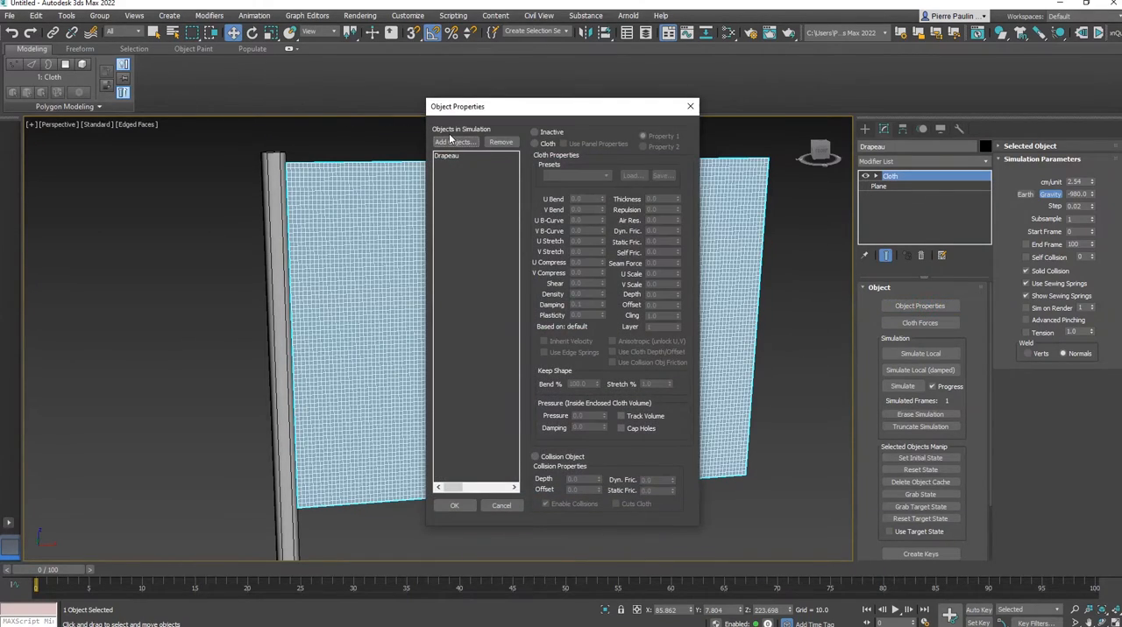
pyautogui.click(454, 142)
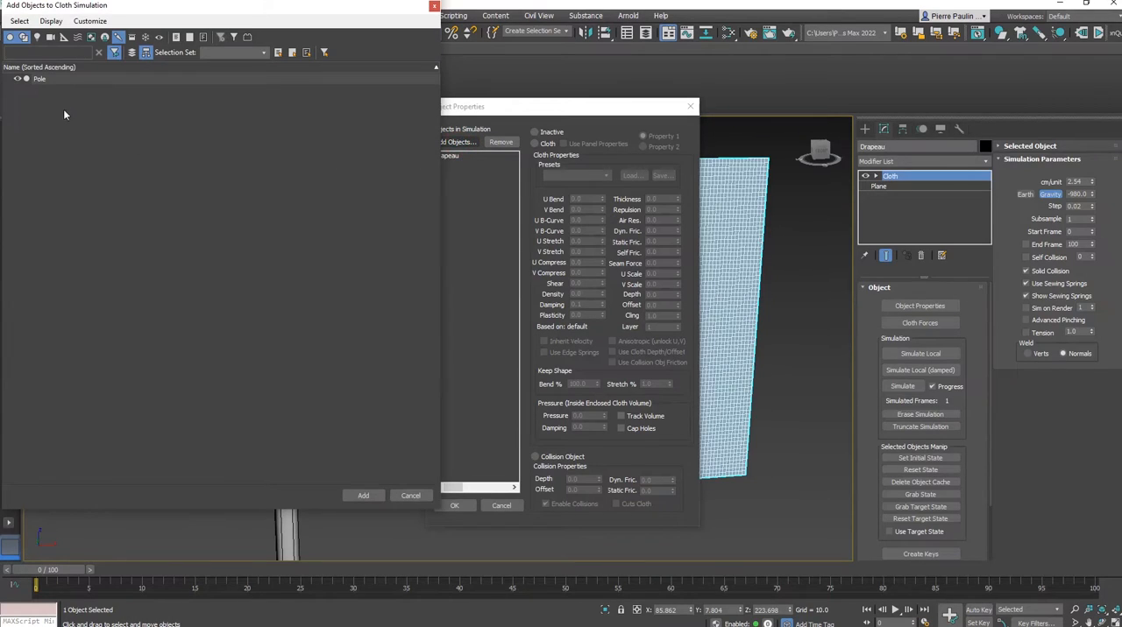
pyautogui.click(54, 80)
pyautogui.click(363, 497)
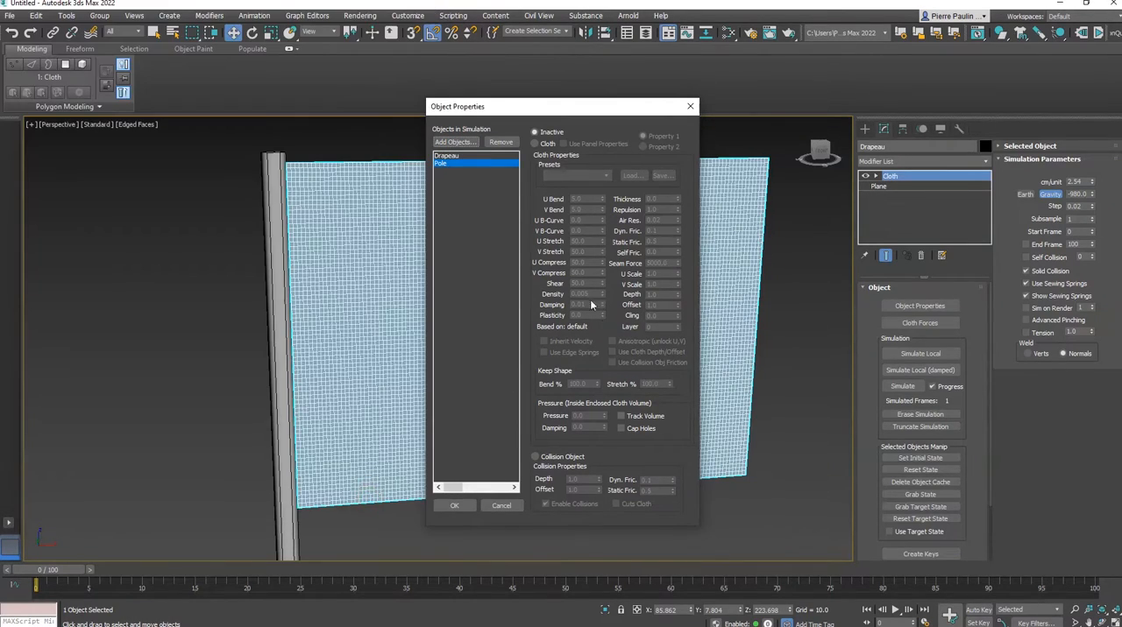
pyautogui.click(552, 459)
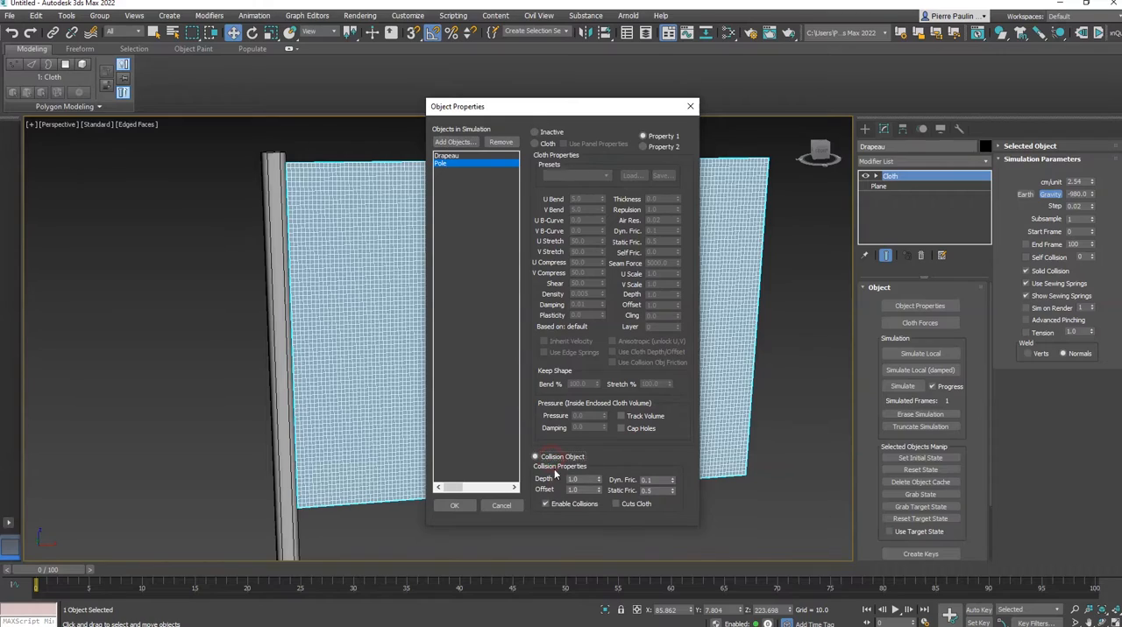
# Define Drapeau as Cloth with the Taffeta preset and accept the object properties
pyautogui.click(465, 157)
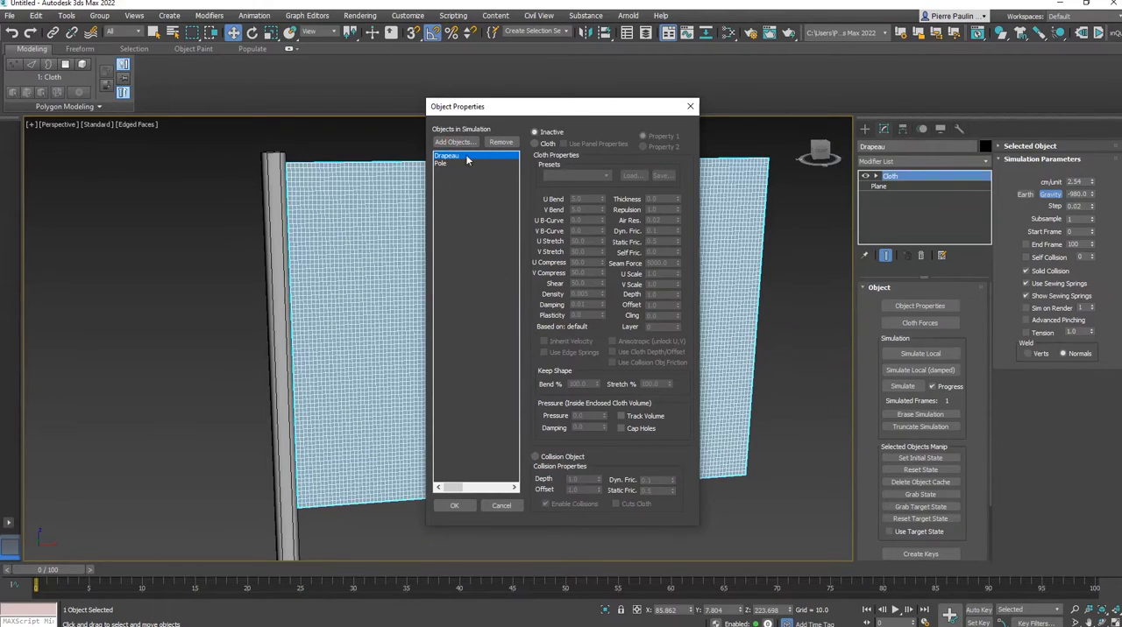
pyautogui.click(535, 144)
pyautogui.click(599, 176)
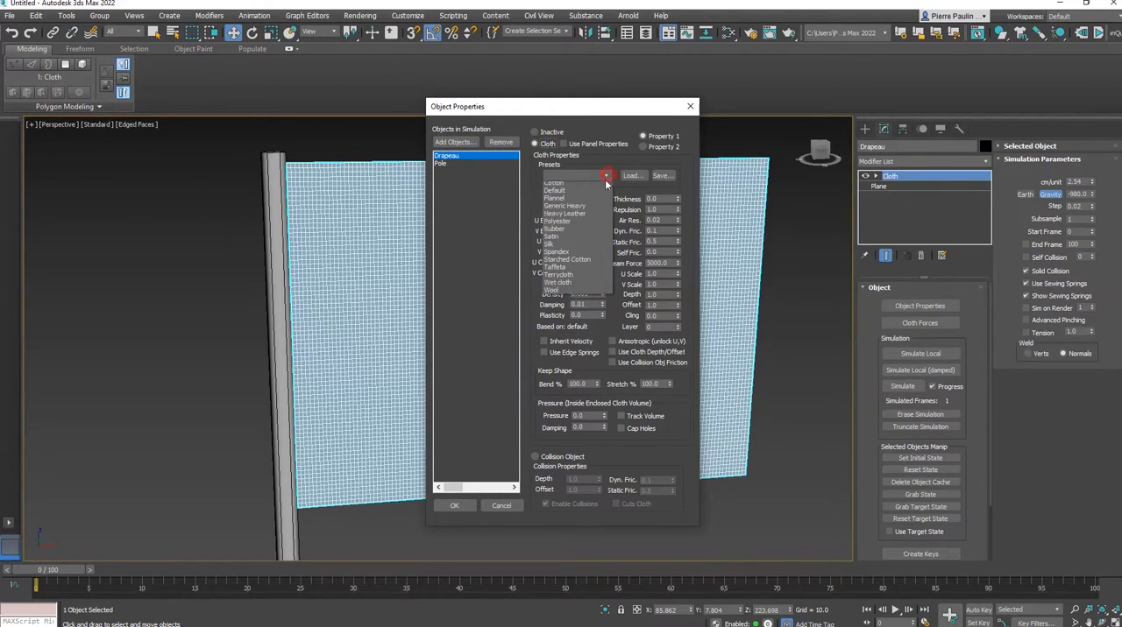
pyautogui.click(578, 292)
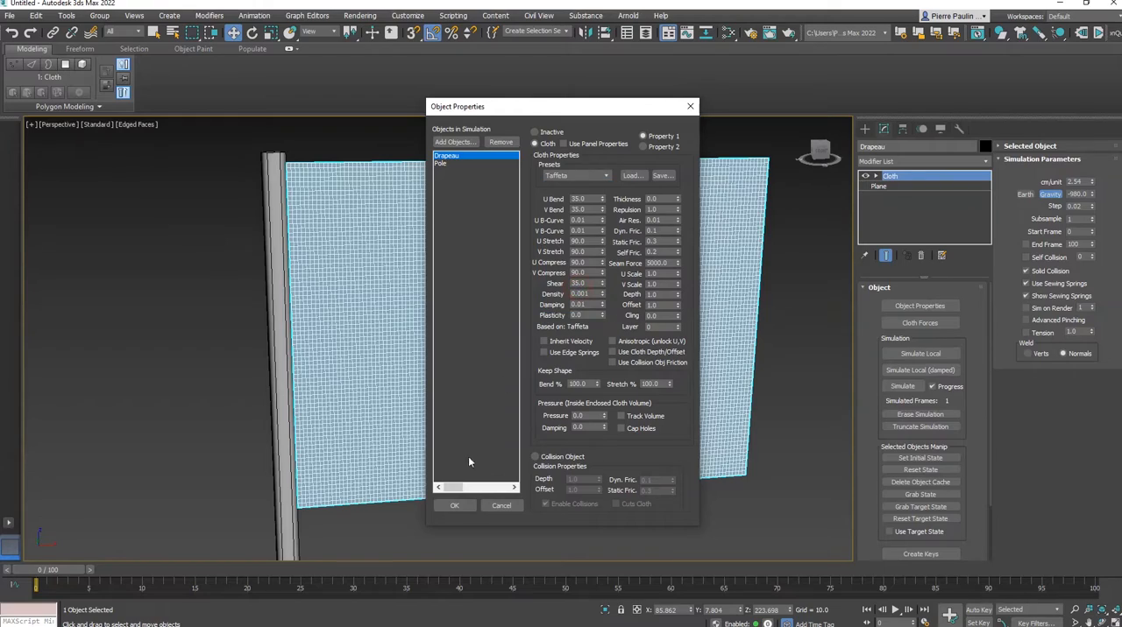
pyautogui.click(454, 506)
# Enter the Cloth modifier's Group level and select the flag's vertices along the edge beside the pole
pyautogui.scroll(-3, 579, 287)
pyautogui.keyDown('alt'); pyautogui.moveTo(579, 288); pyautogui.dragTo(616, 255, button='middle'); pyautogui.keyUp('alt')
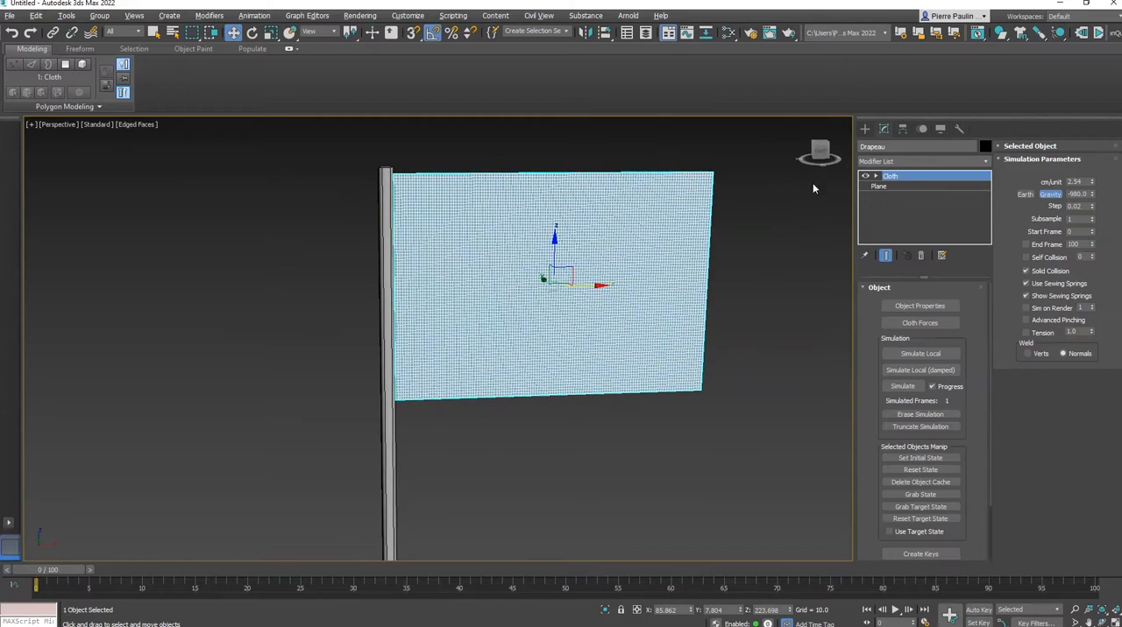
pyautogui.click(877, 177)
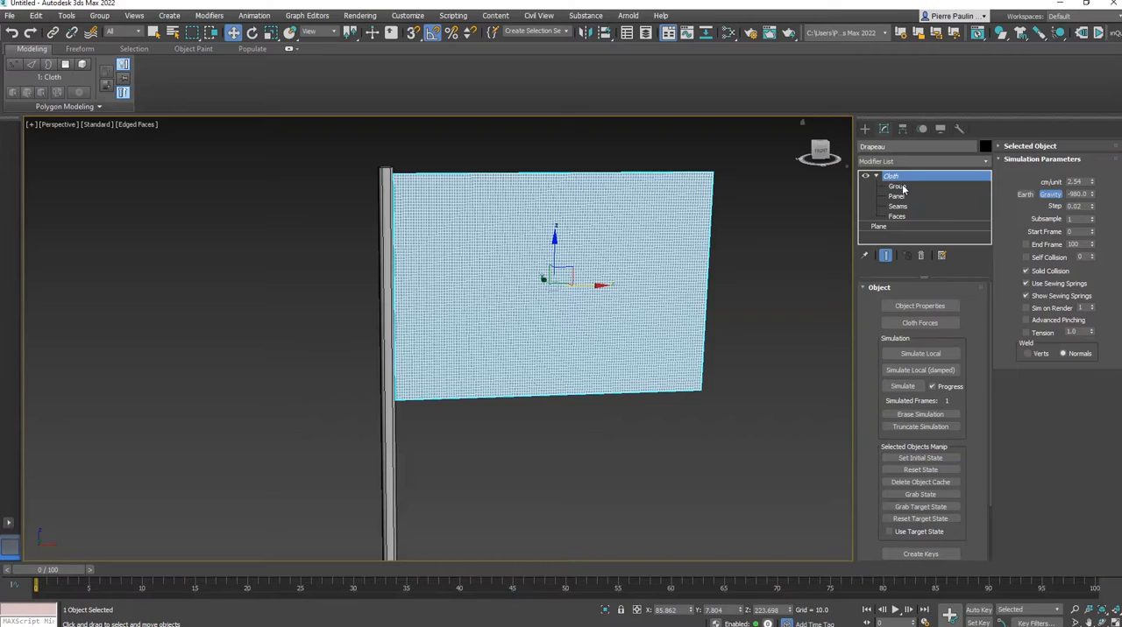
pyautogui.click(898, 186)
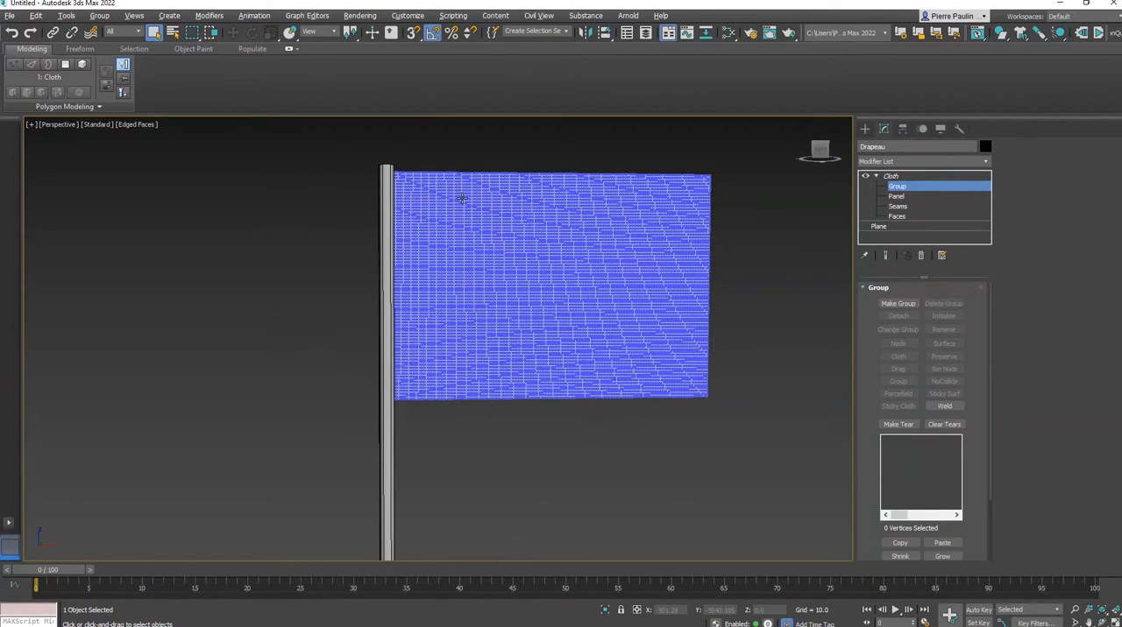
pyautogui.moveTo(355, 153); pyautogui.dragTo(398, 427)
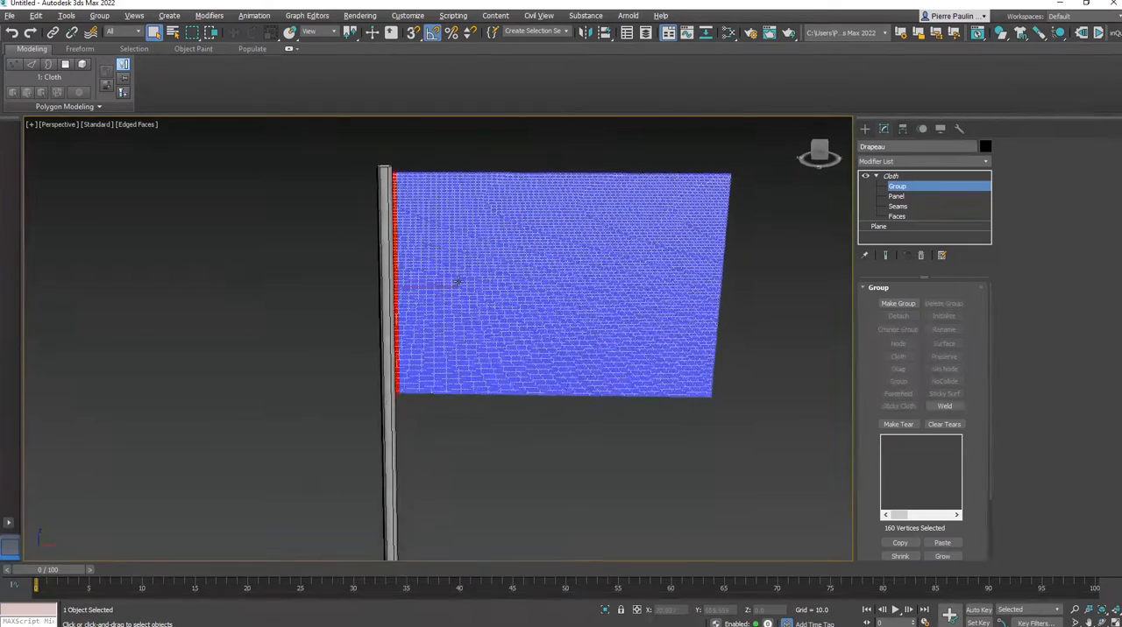
pyautogui.moveTo(559, 248); pyautogui.dragTo(575, 256, button='middle')
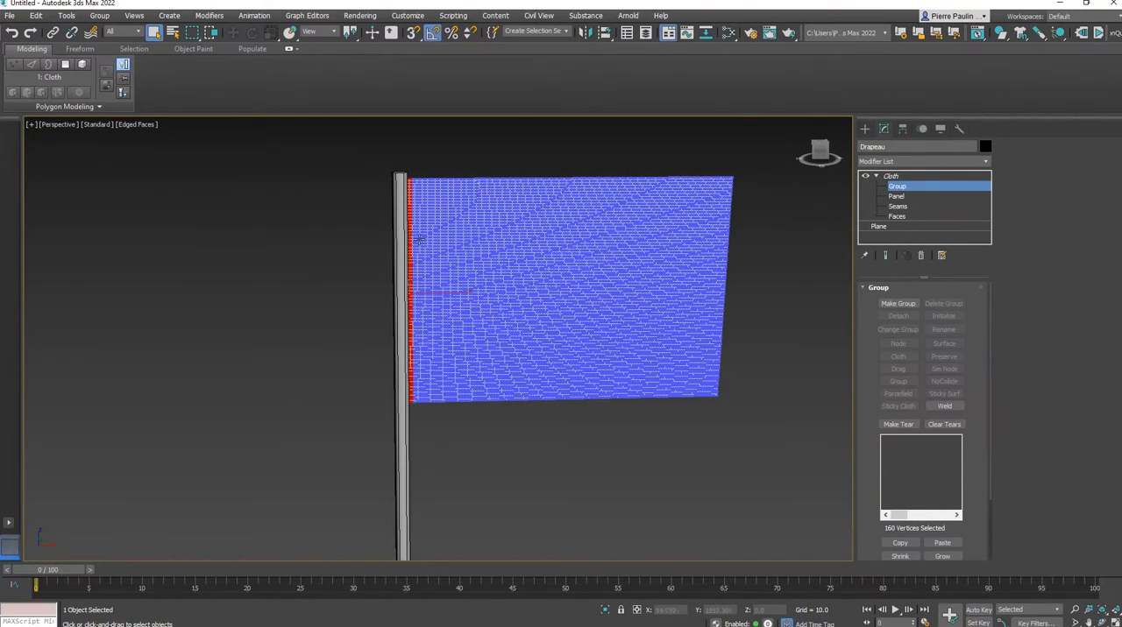
# Select only the blocks of vertices at the flag's upper and lower corners beside the pole
pyautogui.moveTo(376, 169); pyautogui.dragTo(420, 217)
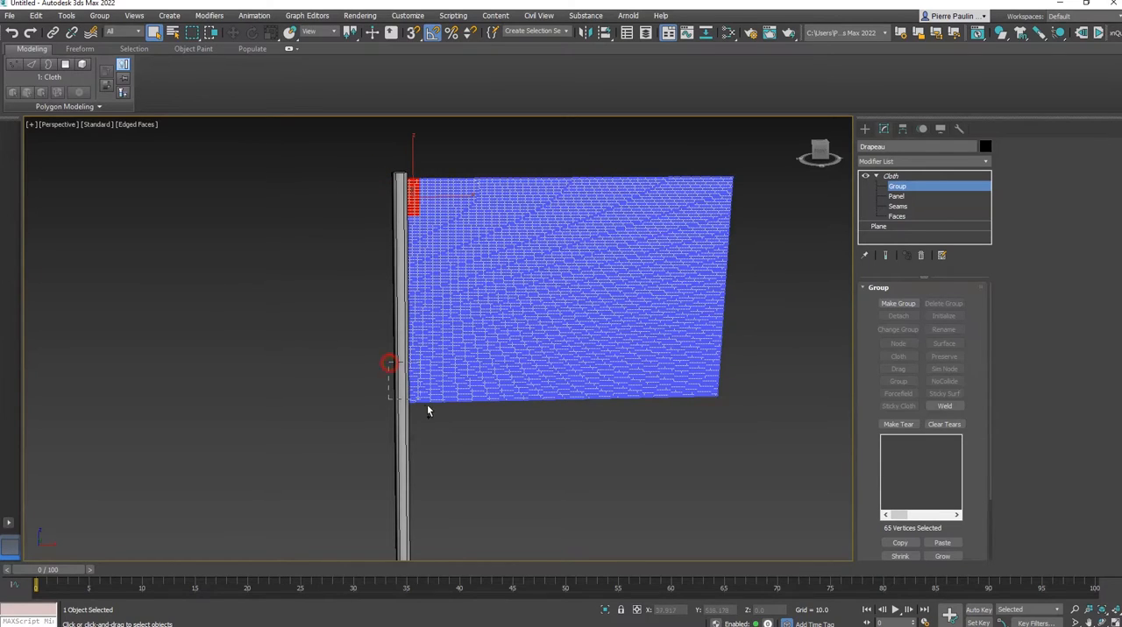
pyautogui.keyDown('ctrl'); pyautogui.moveTo(388, 362); pyautogui.dragTo(427, 410); pyautogui.keyUp('ctrl')
pyautogui.moveTo(436, 253); pyautogui.dragTo(453, 257, button='middle')
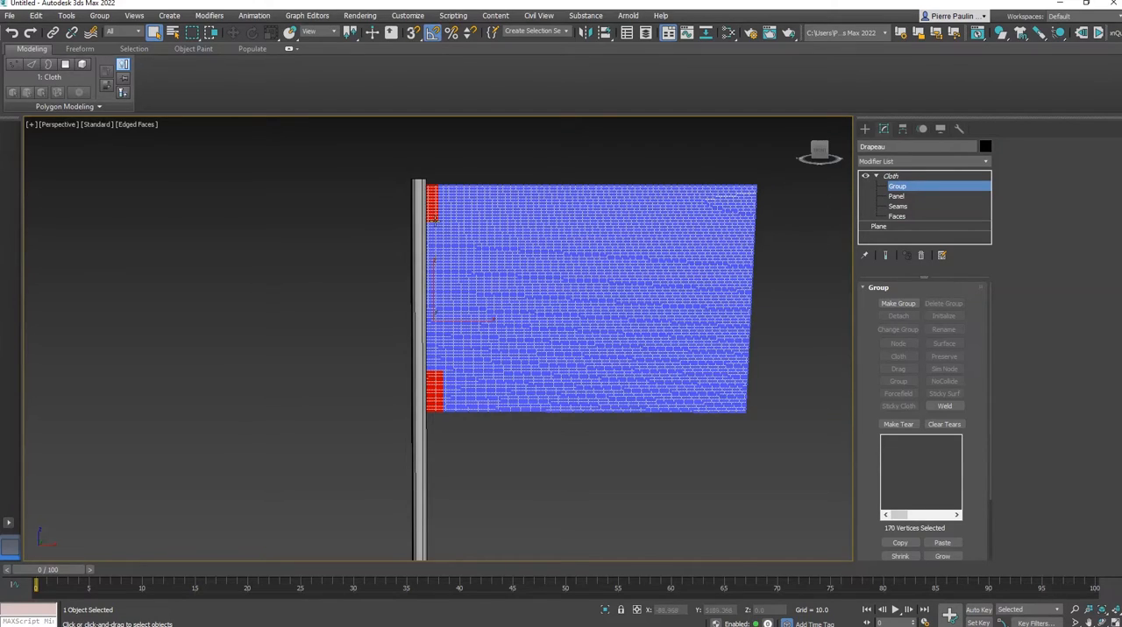
# Reselect a narrow full-height band of the flag's vertices along the pole-side edge
pyautogui.moveTo(393, 176); pyautogui.dragTo(437, 396)
pyautogui.keyDown('ctrl'); pyautogui.moveTo(436, 441); pyautogui.dragTo(433, 441); pyautogui.keyUp('ctrl')
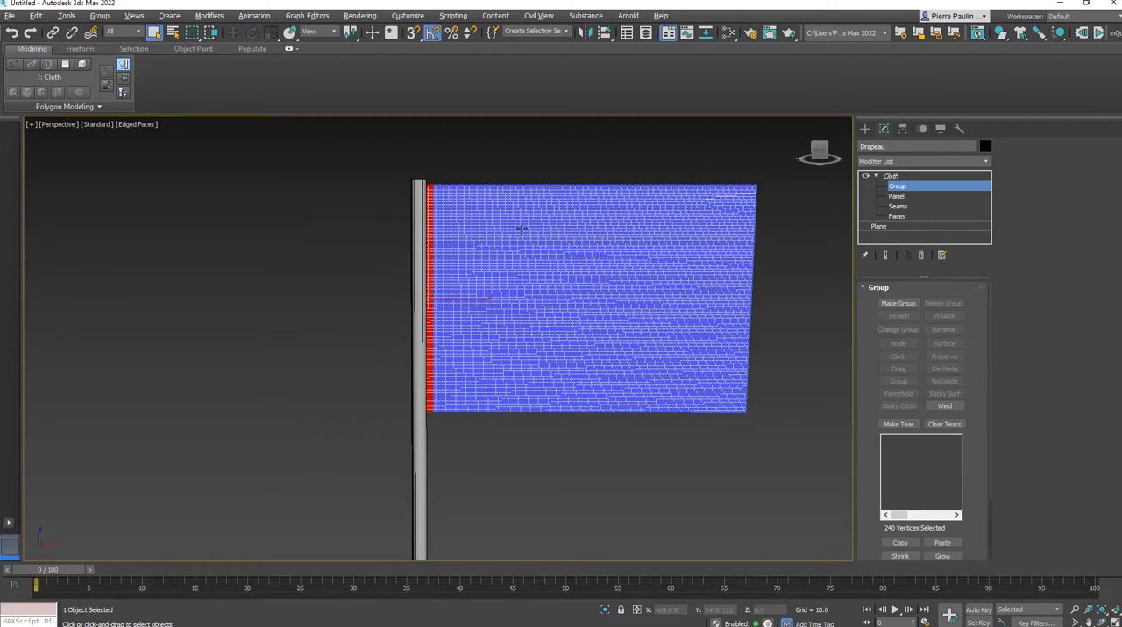
# Make a group from the selected pole-side vertices of the flag and constrain it to the surface of Pole
pyautogui.moveTo(521, 230); pyautogui.dragTo(536, 239, button='middle')
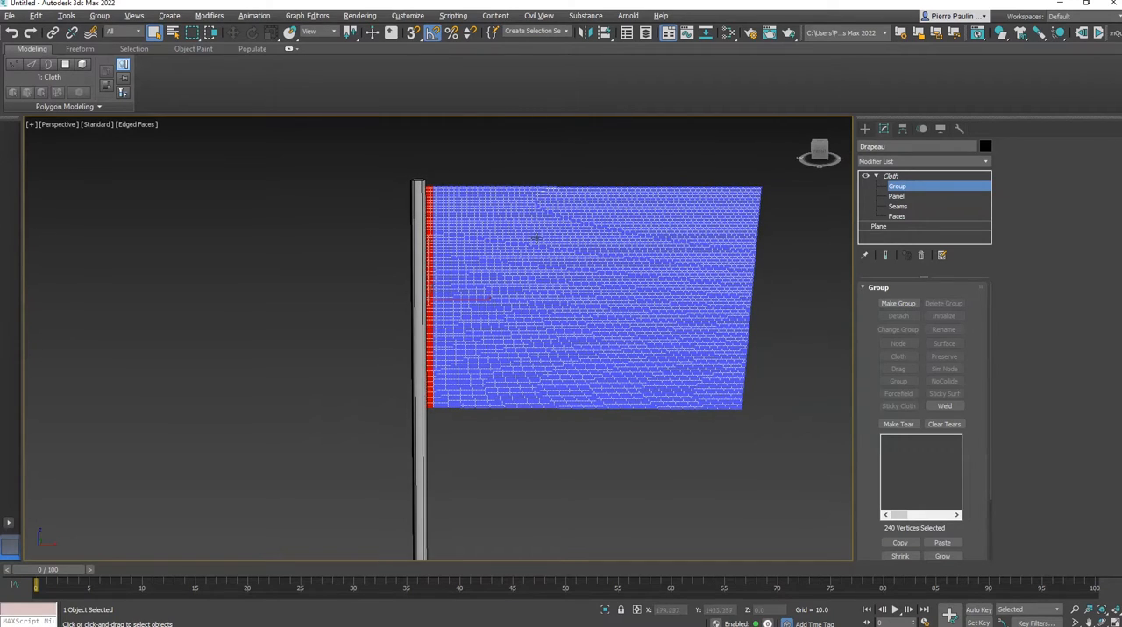
pyautogui.click(896, 304)
pyautogui.click(531, 337)
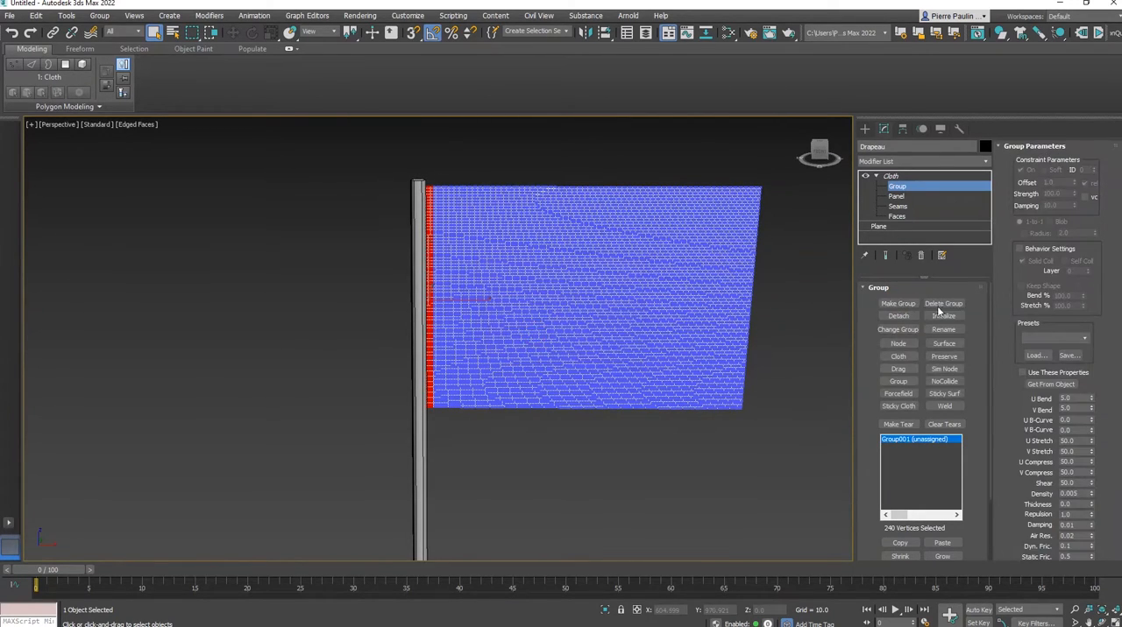
pyautogui.click(945, 344)
pyautogui.click(422, 434)
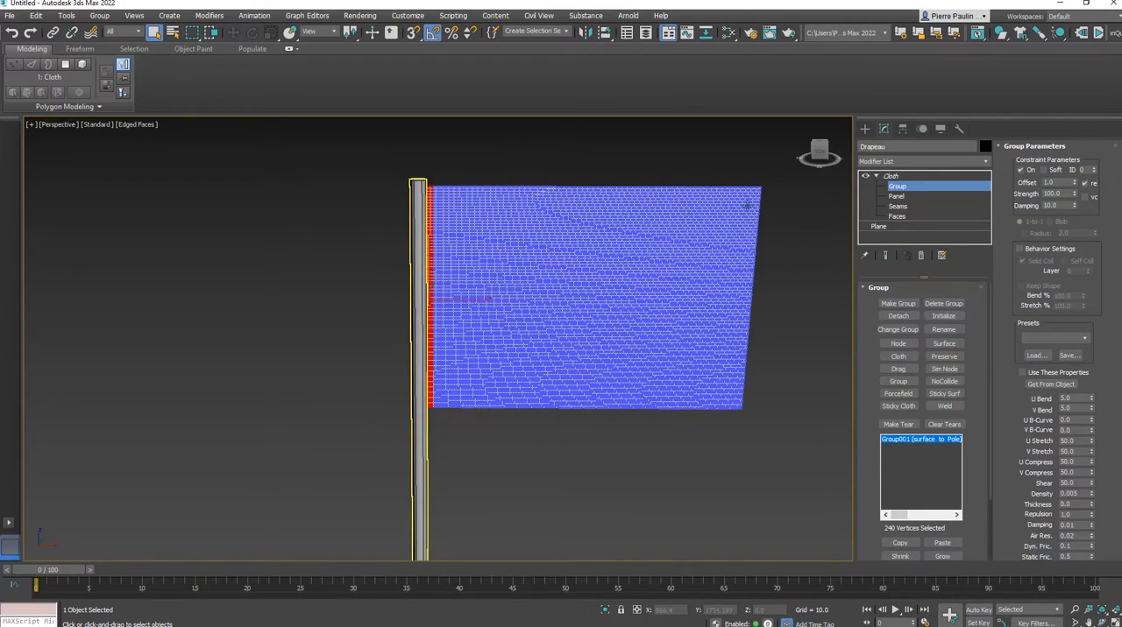
# Return to the main Cloth level, run a local simulation of the flag and examine its drape with edged faces hidden
pyautogui.click(892, 176)
pyautogui.scroll(-4, 613, 350)
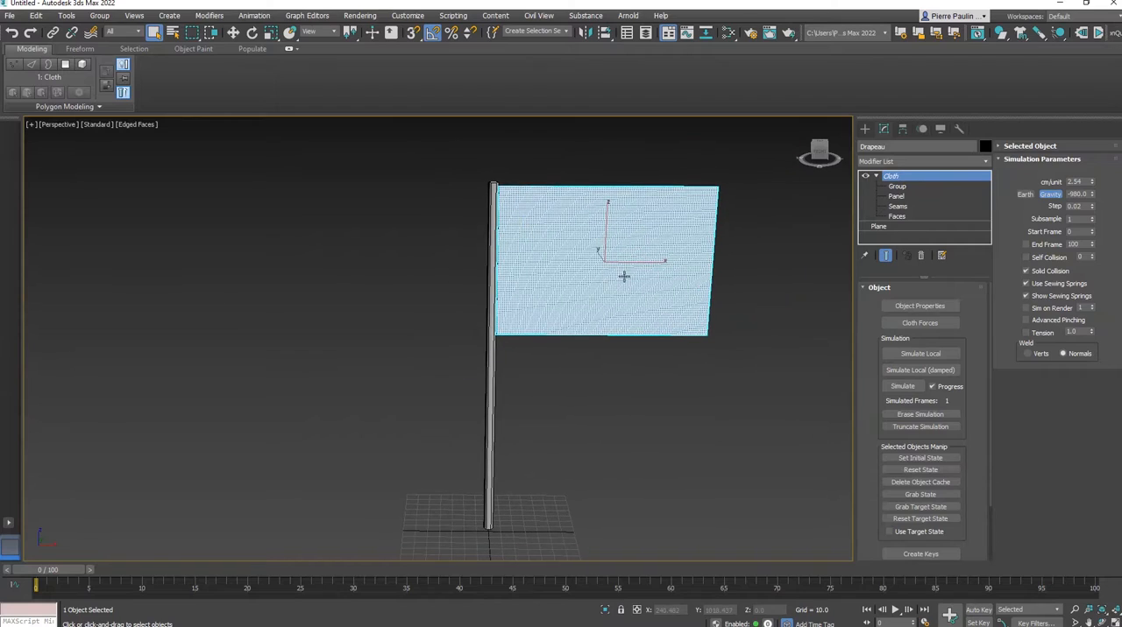
pyautogui.click(935, 354)
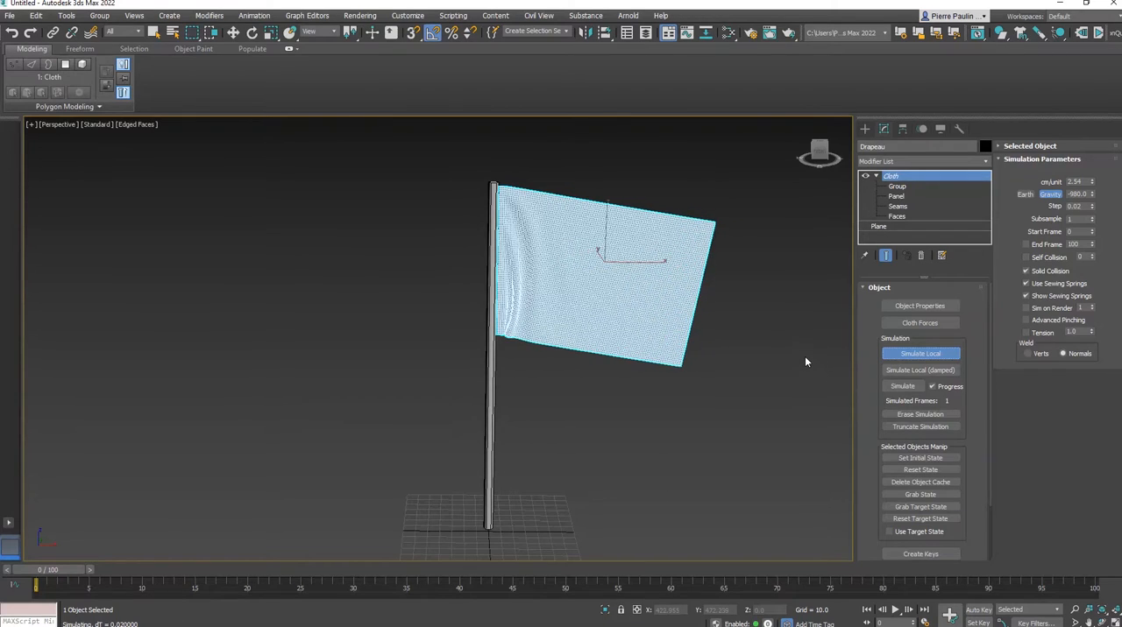
pyautogui.keyDown('alt'); pyautogui.moveTo(805, 356); pyautogui.dragTo(698, 360, button='middle'); pyautogui.keyUp('alt')
pyautogui.scroll(4, 691, 354)
pyautogui.scroll(-3, 657, 355)
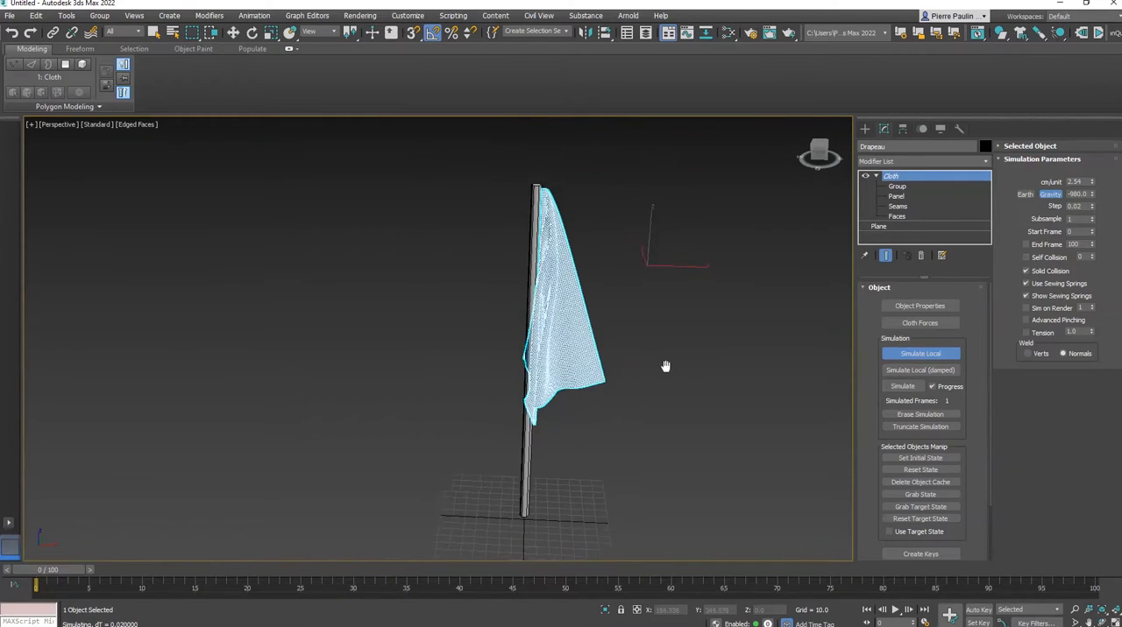
pyautogui.press('F4')
pyautogui.keyDown('alt'); pyautogui.moveTo(646, 343); pyautogui.dragTo(598, 339, button='middle'); pyautogui.keyUp('alt')
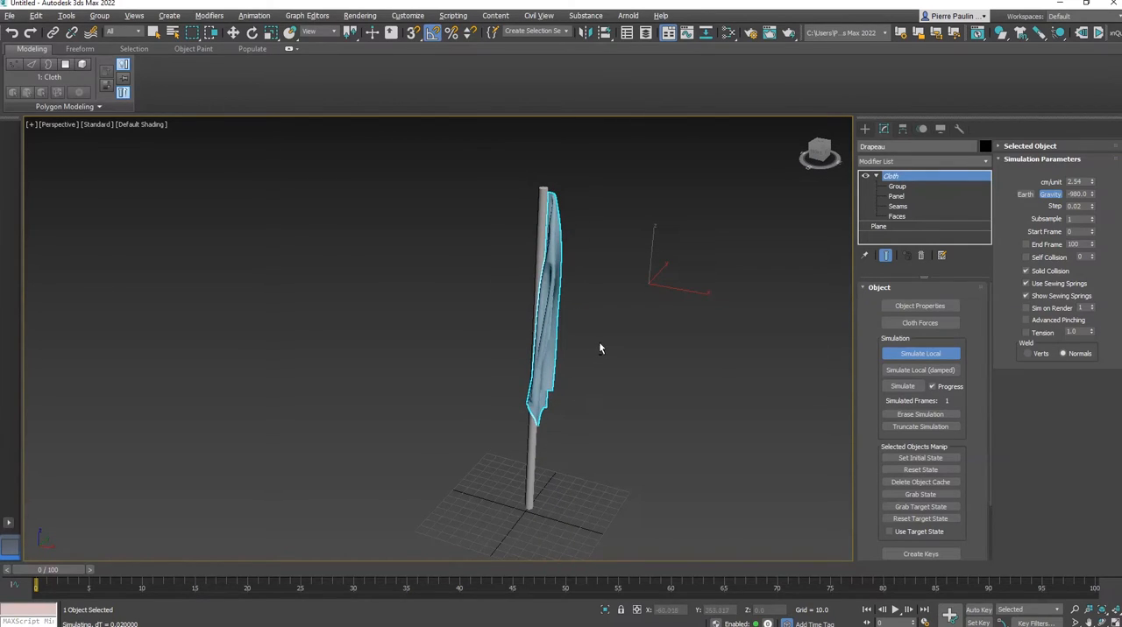
pyautogui.moveTo(676, 322); pyautogui.dragTo(666, 312, button='middle')
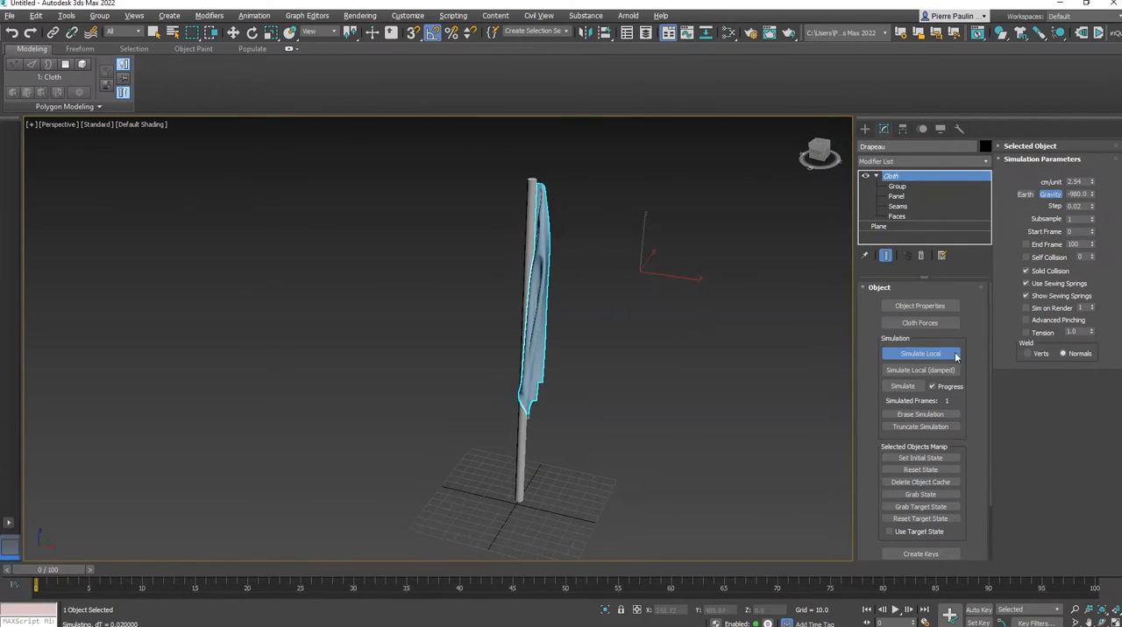
# Stop the local simulation and reset the flag's state
pyautogui.click(920, 355)
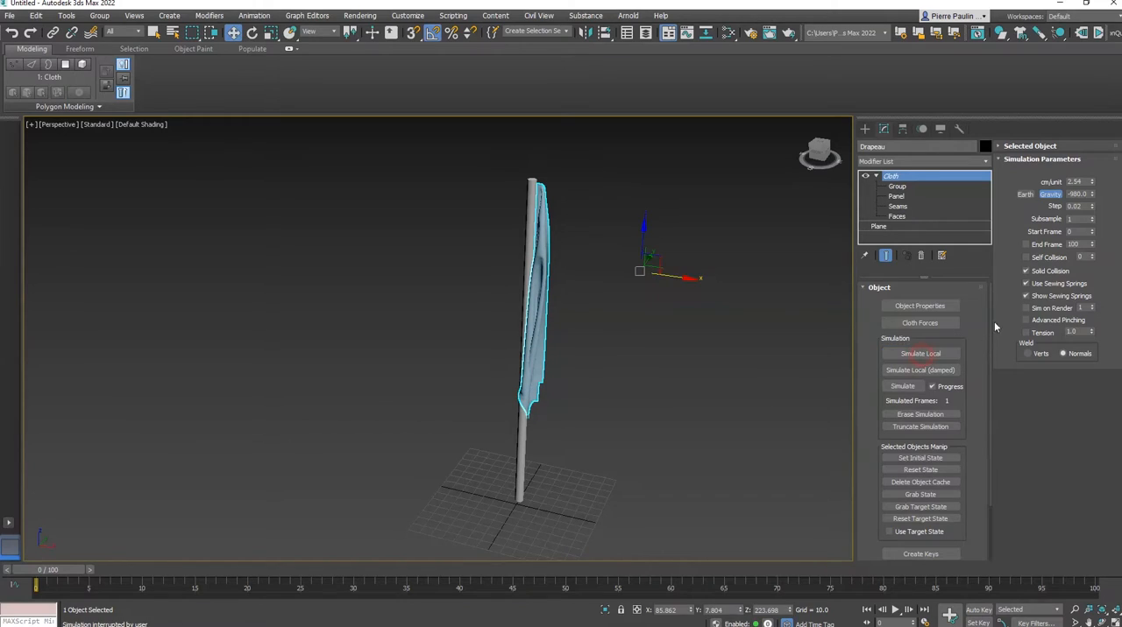
pyautogui.click(920, 469)
pyautogui.moveTo(676, 305)
pyautogui.keyDown('alt'); pyautogui.mouseDown(button='middle')
pyautogui.moveTo(691, 310)
pyautogui.moveTo(688, 286)
pyautogui.mouseUp(button='middle'); pyautogui.keyUp('alt')
# Examine the scene and simulation lists of the flag's cloth forces, and cancel the dialog
pyautogui.click(921, 326)
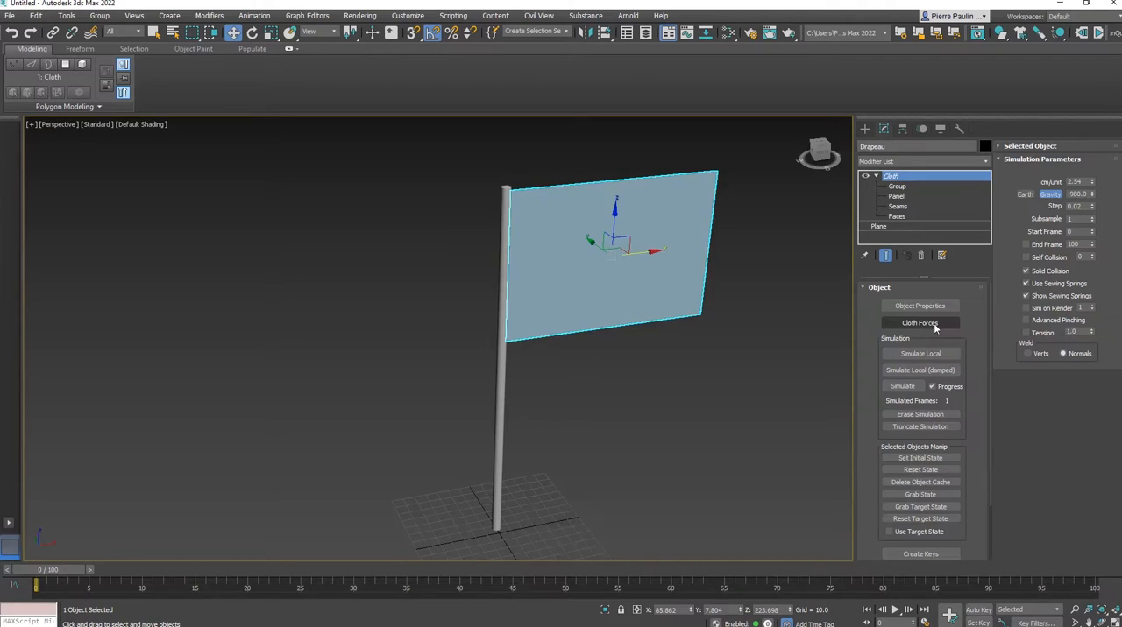
pyautogui.click(917, 323)
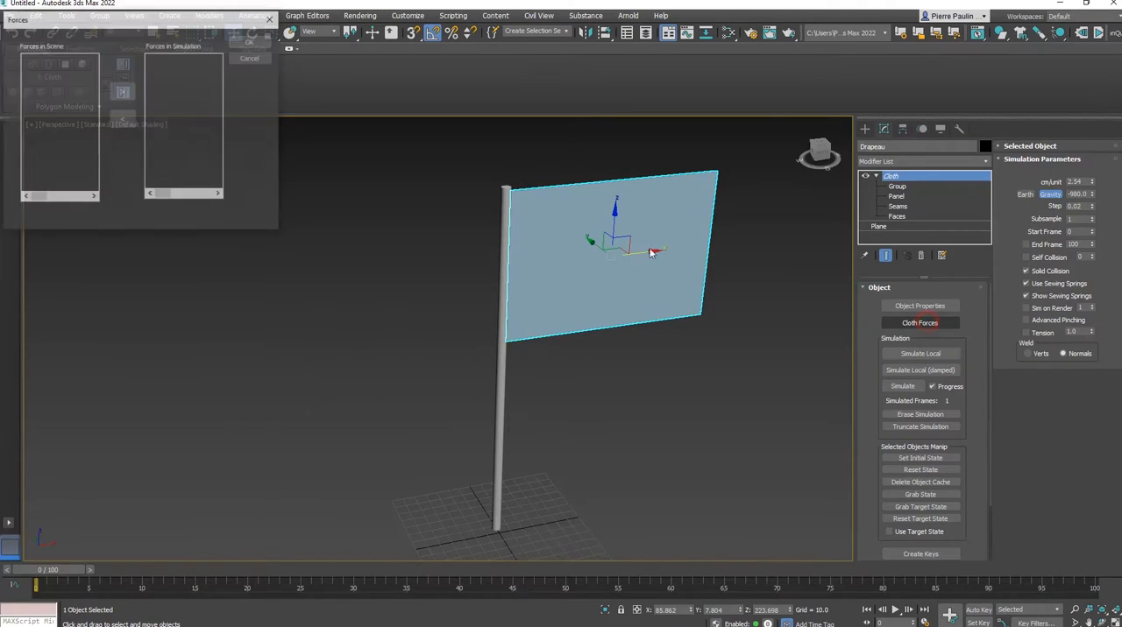
pyautogui.moveTo(169, 23); pyautogui.dragTo(359, 230)
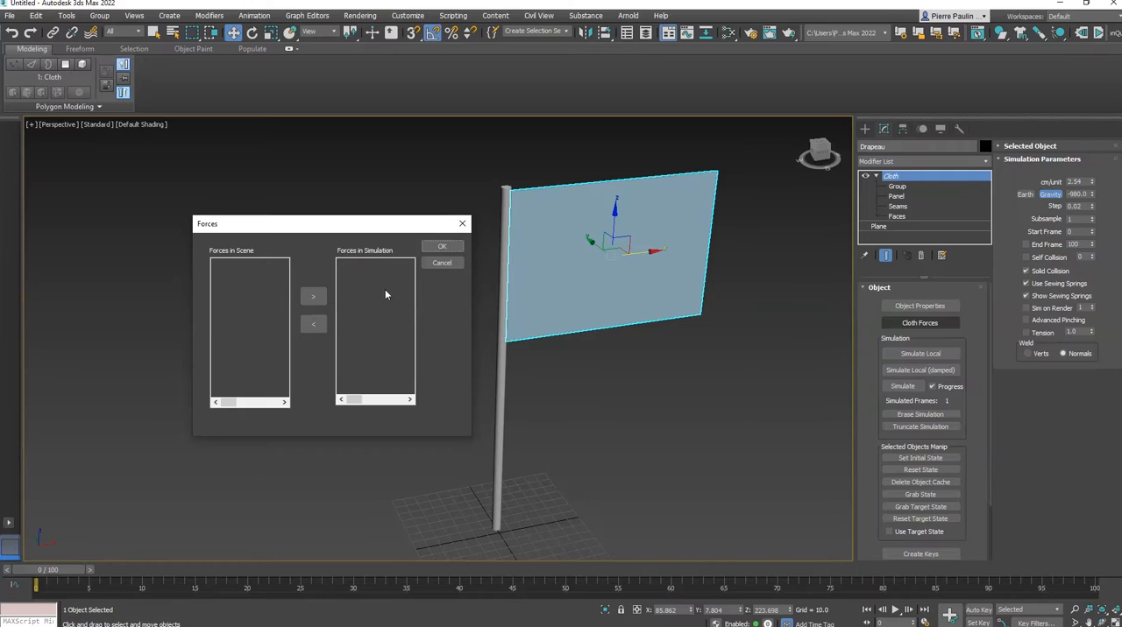
pyautogui.click(440, 271)
# Create a Wind space warp with an icon size of about 90 on the ground beside the flagpole
pyautogui.keyDown('alt'); pyautogui.moveTo(538, 277); pyautogui.dragTo(561, 267, button='middle'); pyautogui.keyUp('alt')
pyautogui.click(865, 129)
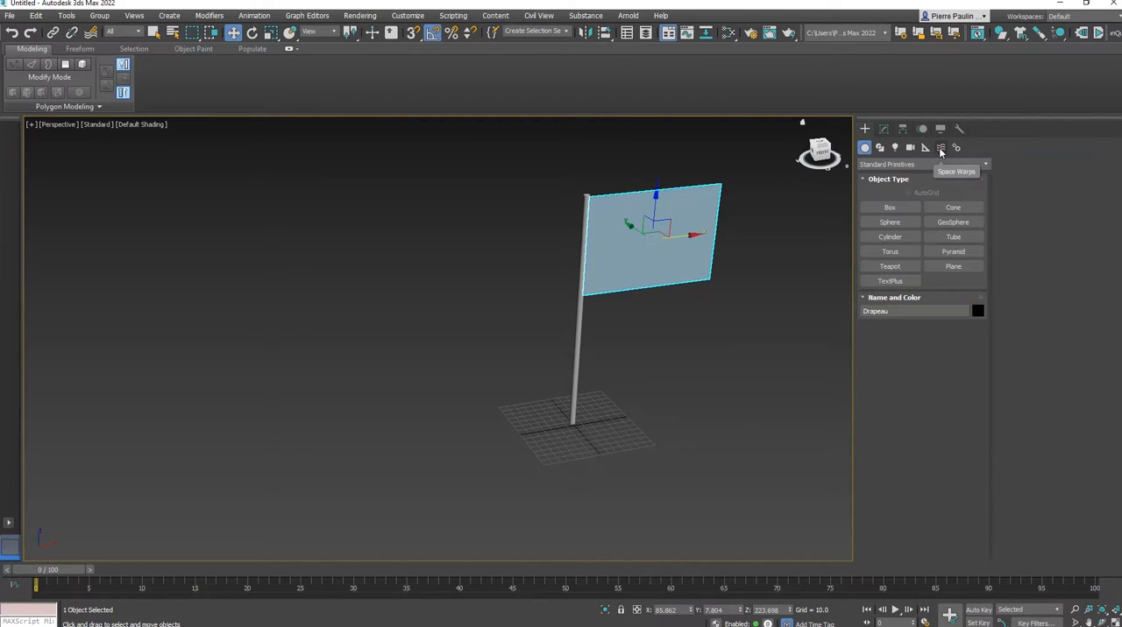
pyautogui.click(941, 149)
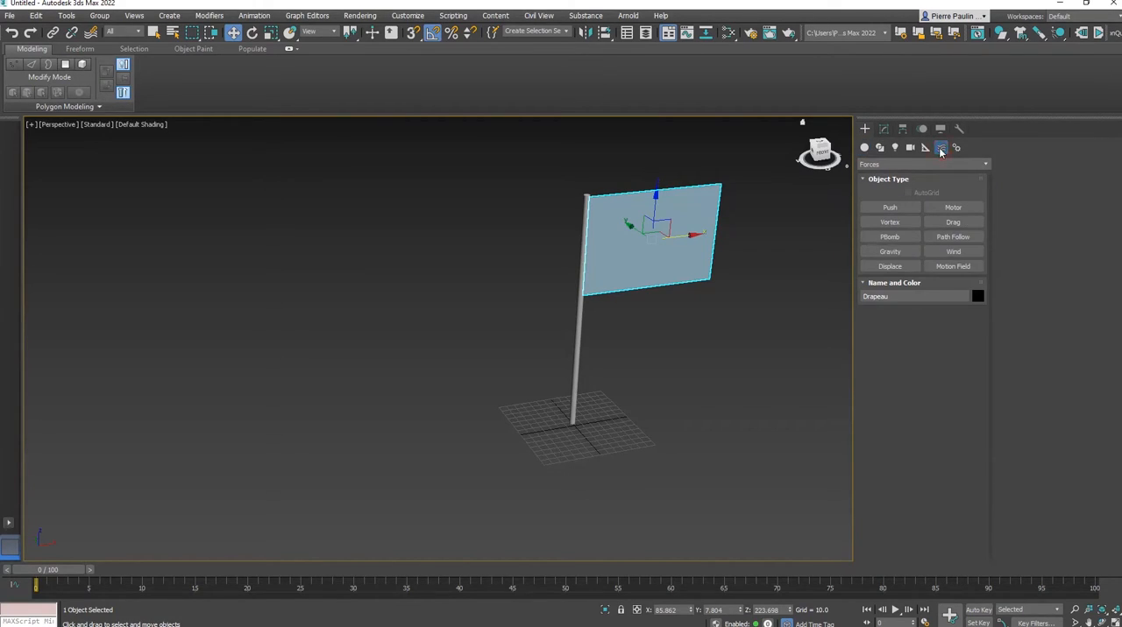
pyautogui.click(954, 251)
pyautogui.moveTo(331, 419); pyautogui.dragTo(426, 487)
pyautogui.moveTo(445, 420); pyautogui.dragTo(432, 421, button='middle')
pyautogui.press('w')
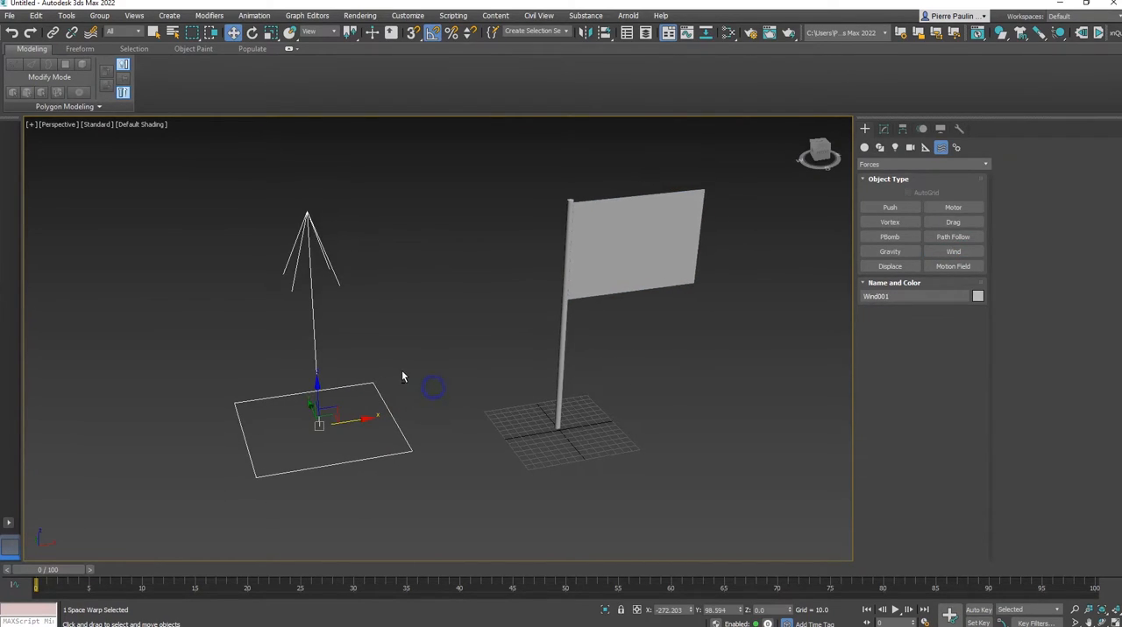
# Rotate the wind so it blows horizontally toward the flag and move it to flag height at about X -387, Z 218
pyautogui.keyDown('alt'); pyautogui.moveTo(401, 373); pyautogui.dragTo(344, 376, button='middle'); pyautogui.keyUp('alt')
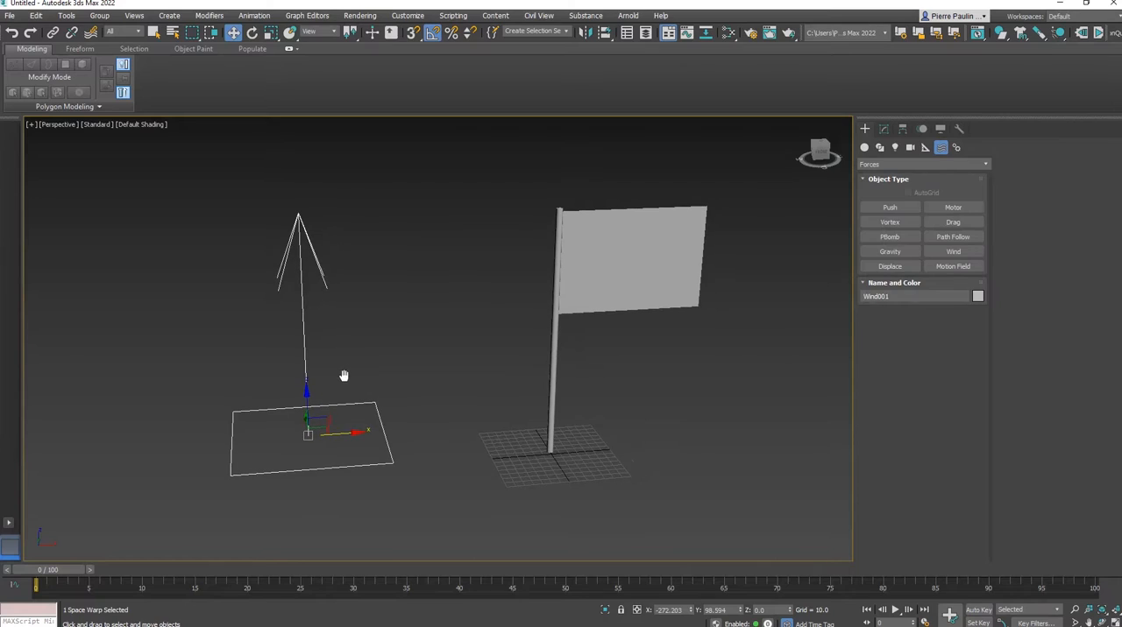
pyautogui.moveTo(306, 299); pyautogui.dragTo(328, 302, button='middle')
pyautogui.press('e')
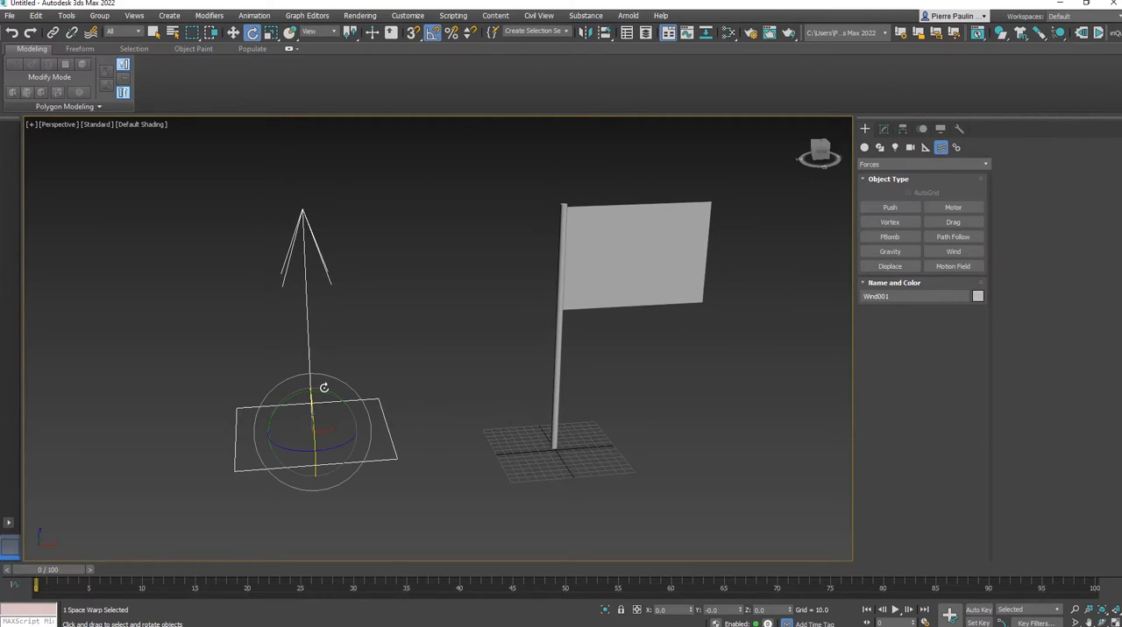
pyautogui.moveTo(324, 393); pyautogui.dragTo(214, 239)
pyautogui.press('w')
pyautogui.keyDown('alt'); pyautogui.moveTo(506, 286); pyautogui.dragTo(465, 303, button='middle'); pyautogui.keyUp('alt')
pyautogui.keyDown('alt'); pyautogui.moveTo(505, 314); pyautogui.dragTo(476, 328, button='middle'); pyautogui.keyUp('alt')
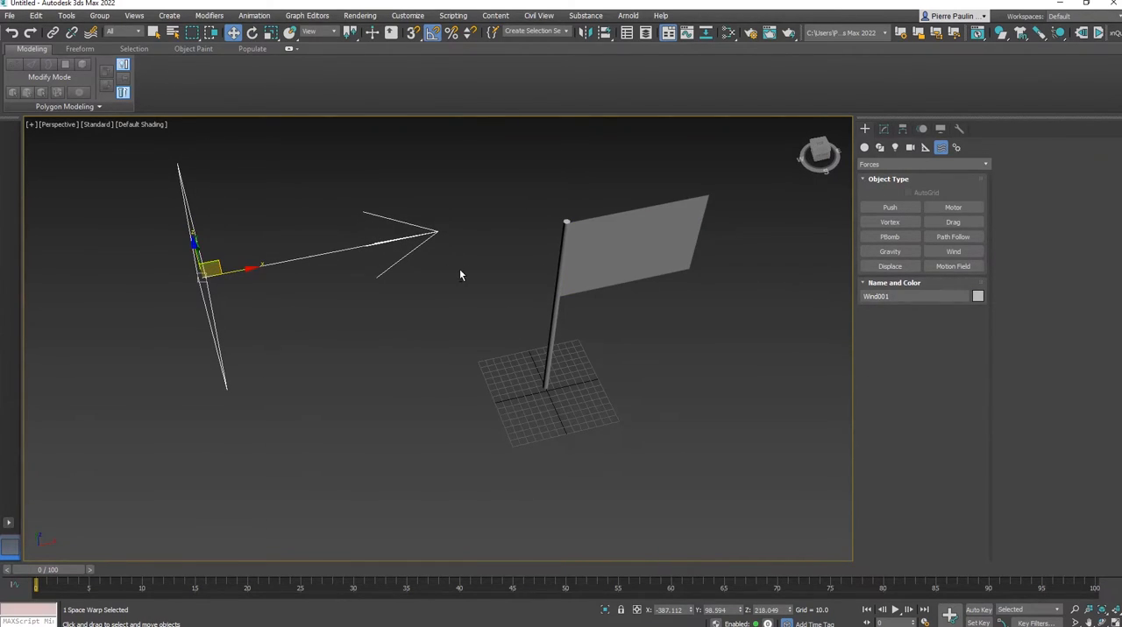
pyautogui.scroll(-4, 455, 273)
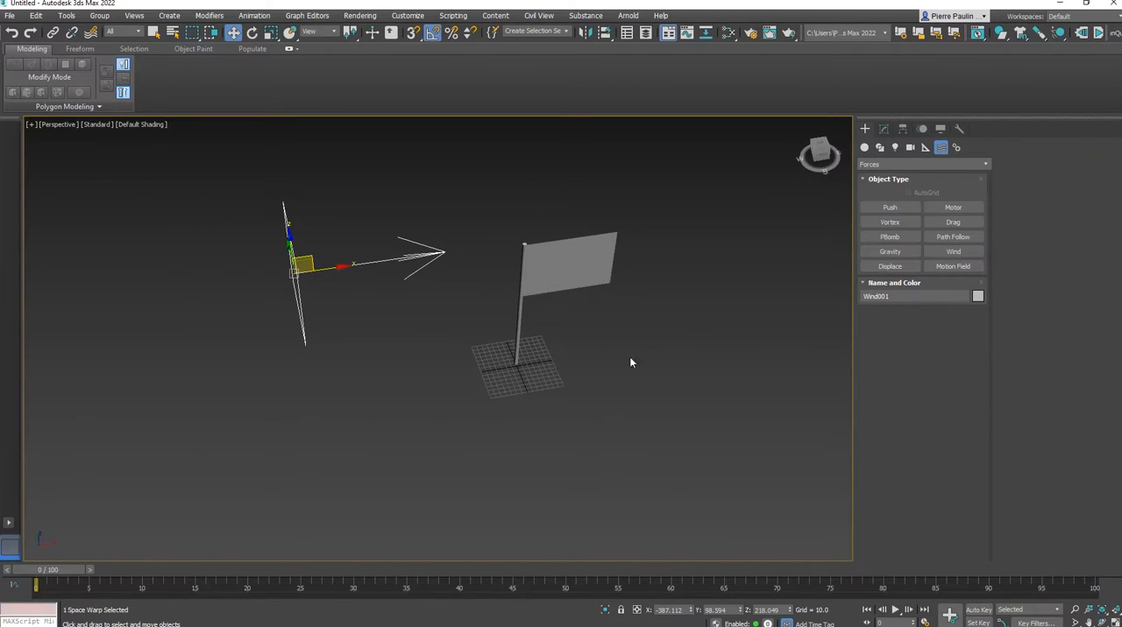
pyautogui.keyDown('alt'); pyautogui.moveTo(629, 362); pyautogui.dragTo(593, 315, button='middle'); pyautogui.keyUp('alt')
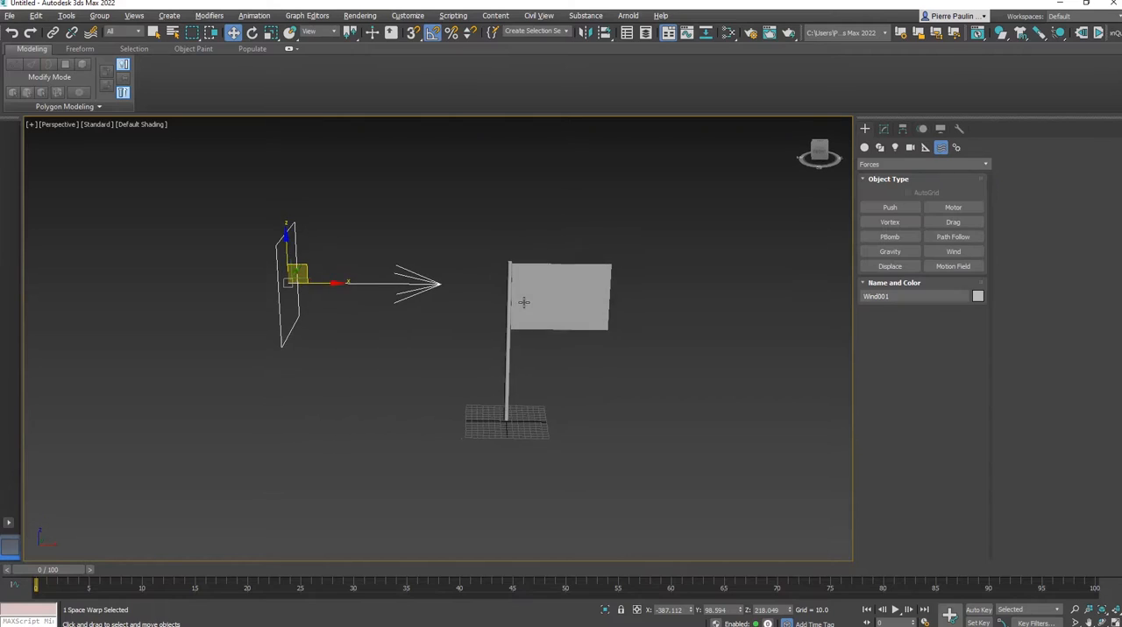
pyautogui.scroll(3, 465, 281)
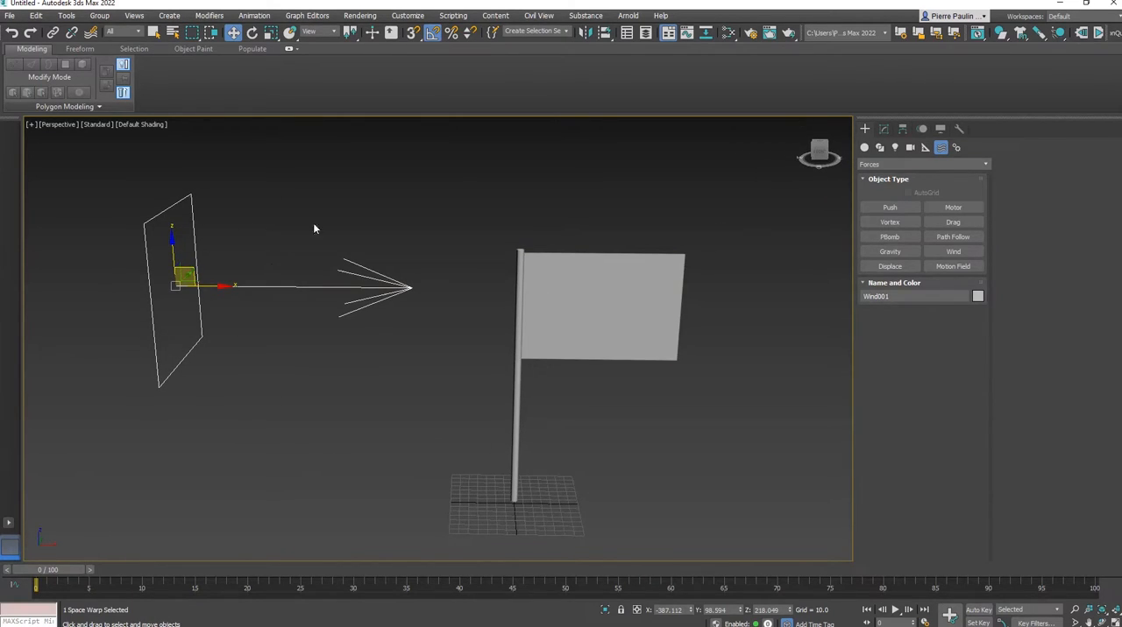
# Add Wind001 to the forces in Drapeau's cloth simulation and accept
pyautogui.click(884, 129)
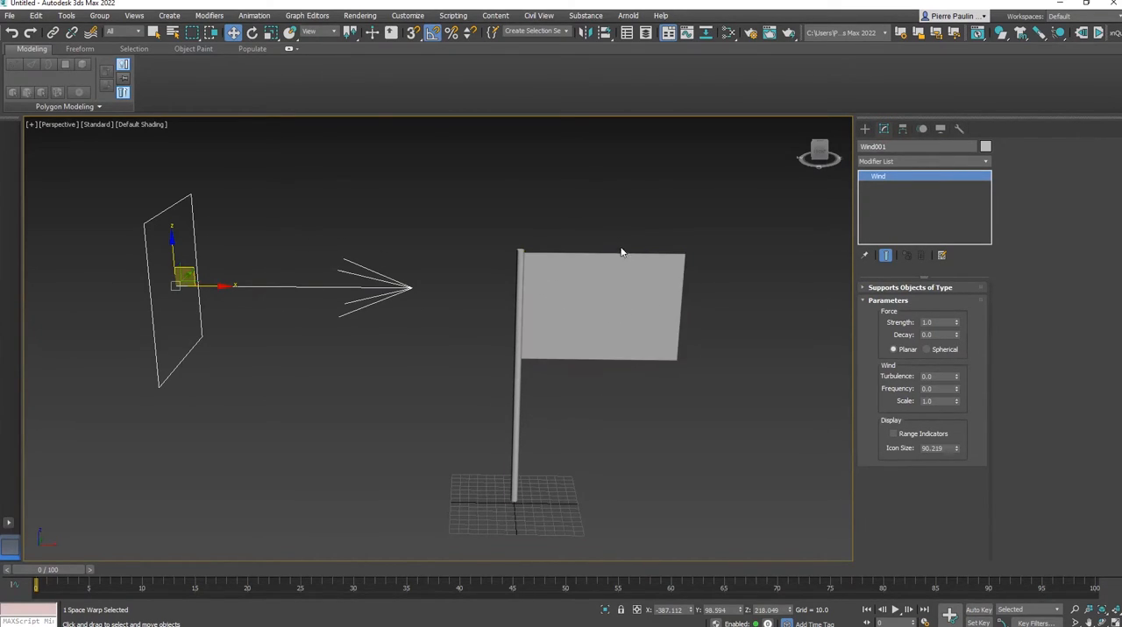
pyautogui.click(654, 307)
pyautogui.moveTo(677, 303)
pyautogui.mouseDown(button='middle')
pyautogui.moveTo(667, 300)
pyautogui.moveTo(717, 302)
pyautogui.mouseUp(button='middle')
pyautogui.click(922, 324)
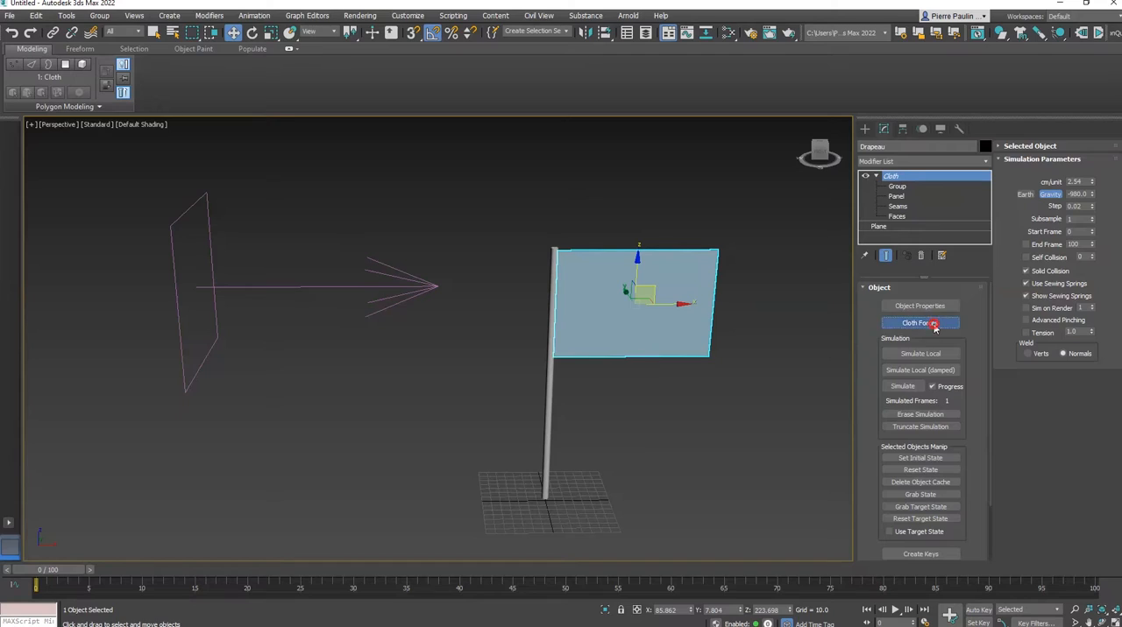
pyautogui.moveTo(169, 27); pyautogui.dragTo(569, 227)
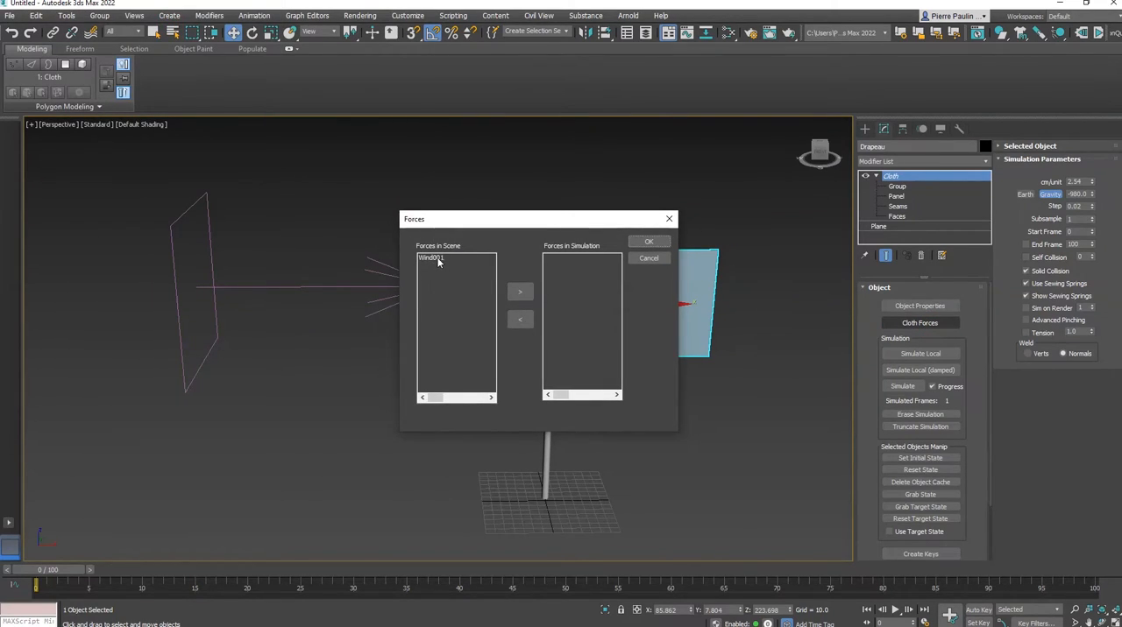
pyautogui.click(431, 256)
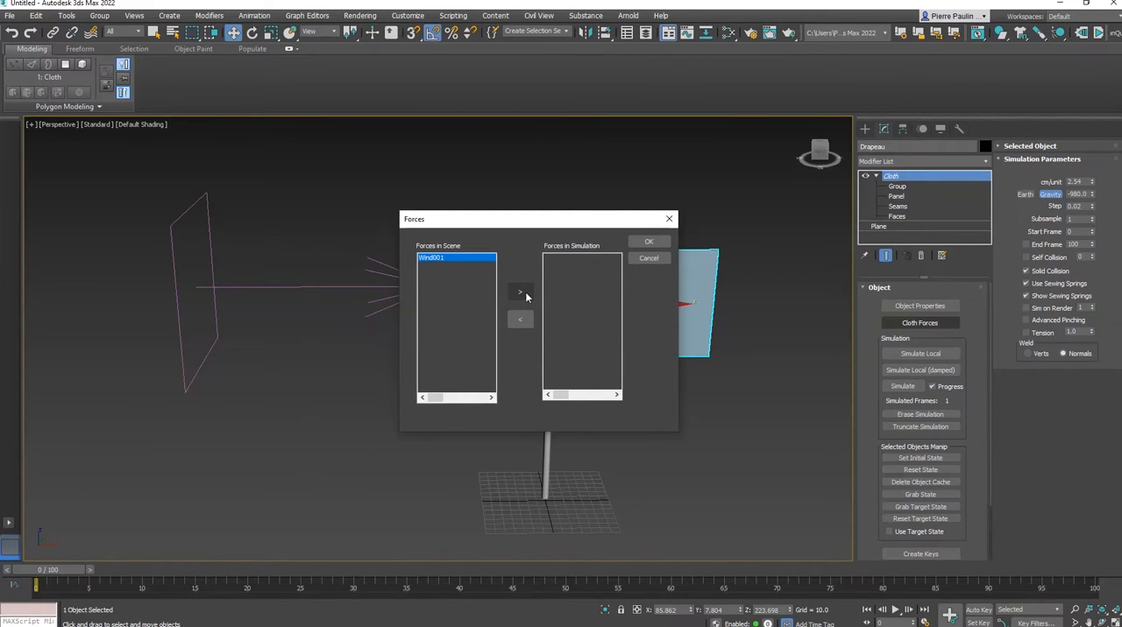
pyautogui.click(521, 293)
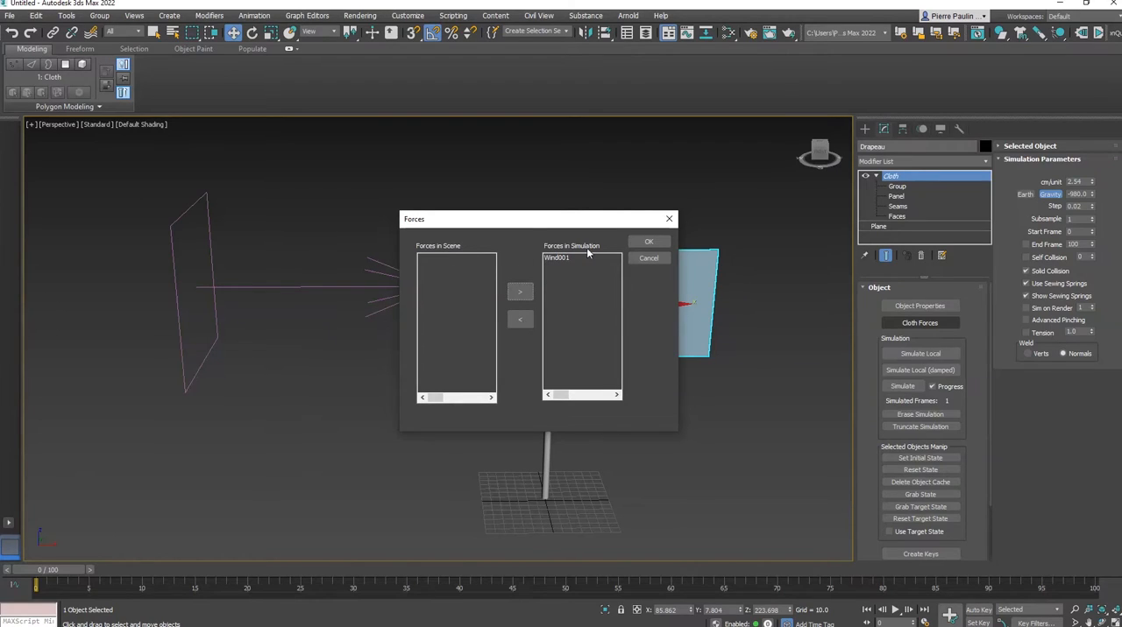
pyautogui.click(649, 243)
# Run the flag's local simulation with the wind force and stop it
pyautogui.keyDown('alt'); pyautogui.moveTo(621, 275); pyautogui.dragTo(645, 253, button='middle'); pyautogui.keyUp('alt')
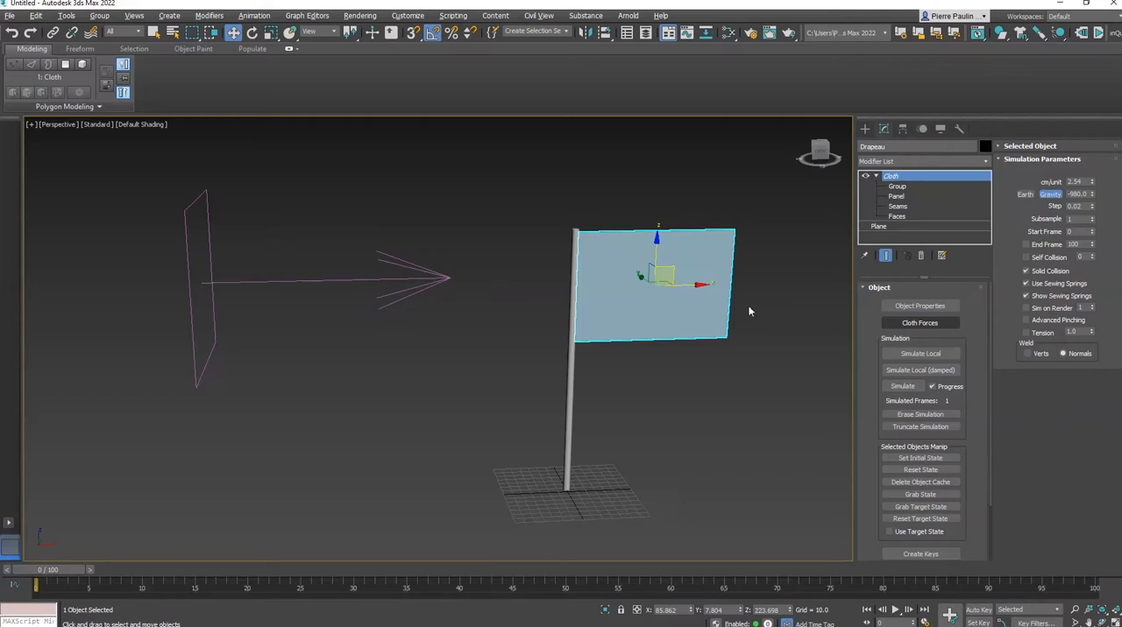
pyautogui.click(936, 352)
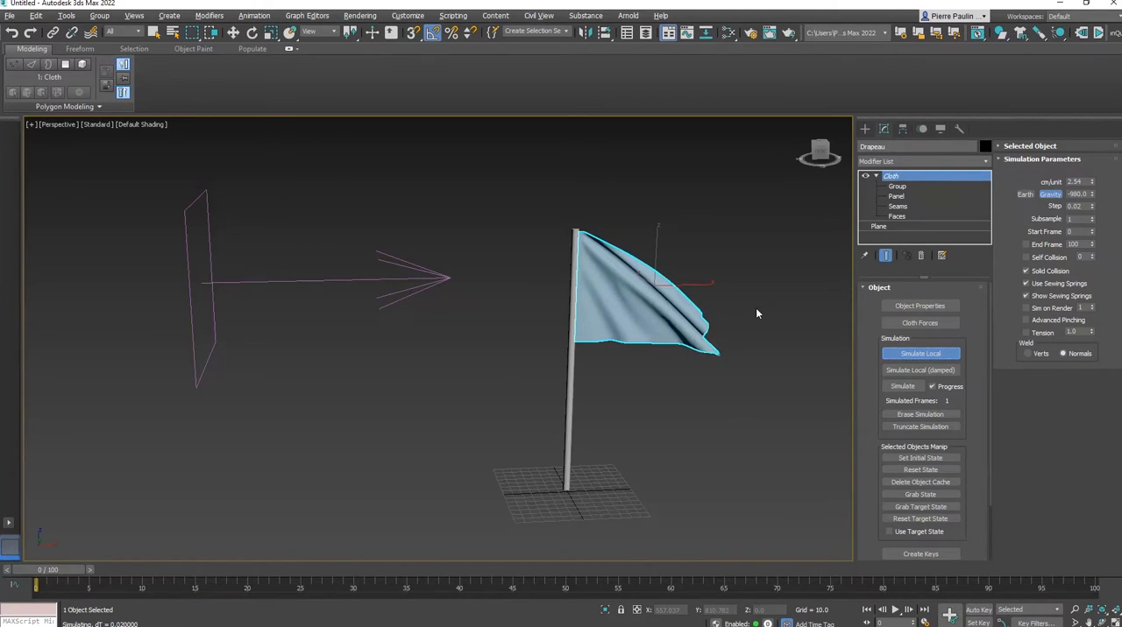
pyautogui.click(921, 353)
pyautogui.press('w')
# Select the wind and open its Strength value for editing
pyautogui.moveTo(504, 317); pyautogui.dragTo(511, 310, button='middle')
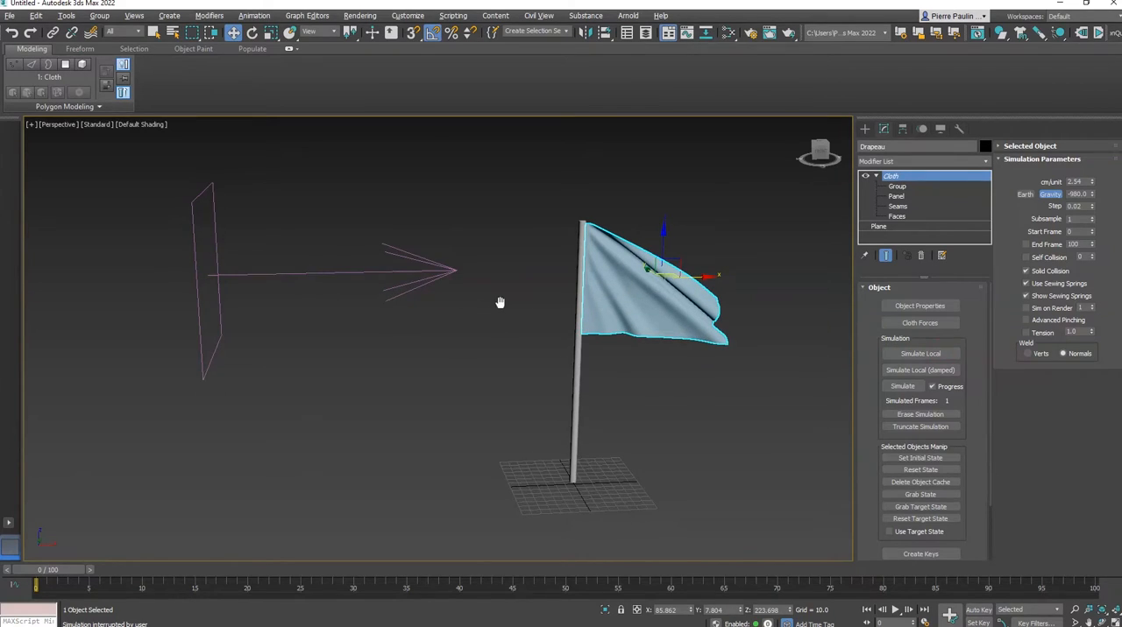
pyautogui.click(447, 263)
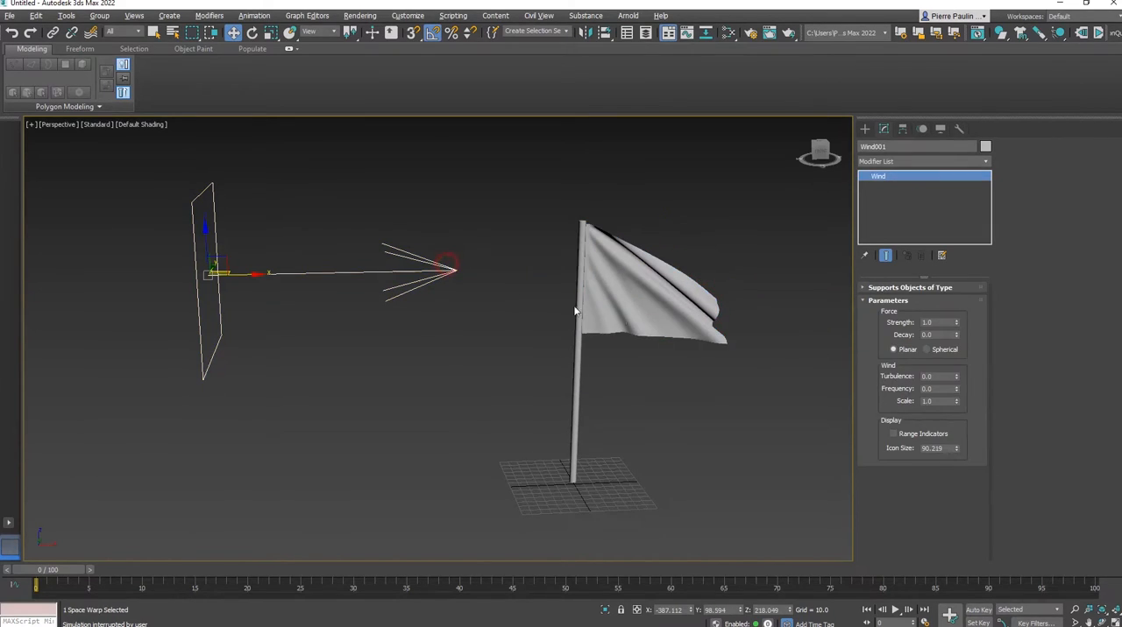
pyautogui.doubleClick(941, 322)
# Reselect the flag, enter its base Plane level, show edged faces and reduce the length segments to 26
pyautogui.click(644, 272)
pyautogui.moveTo(743, 273); pyautogui.dragTo(715, 275, button='middle')
pyautogui.click(908, 227)
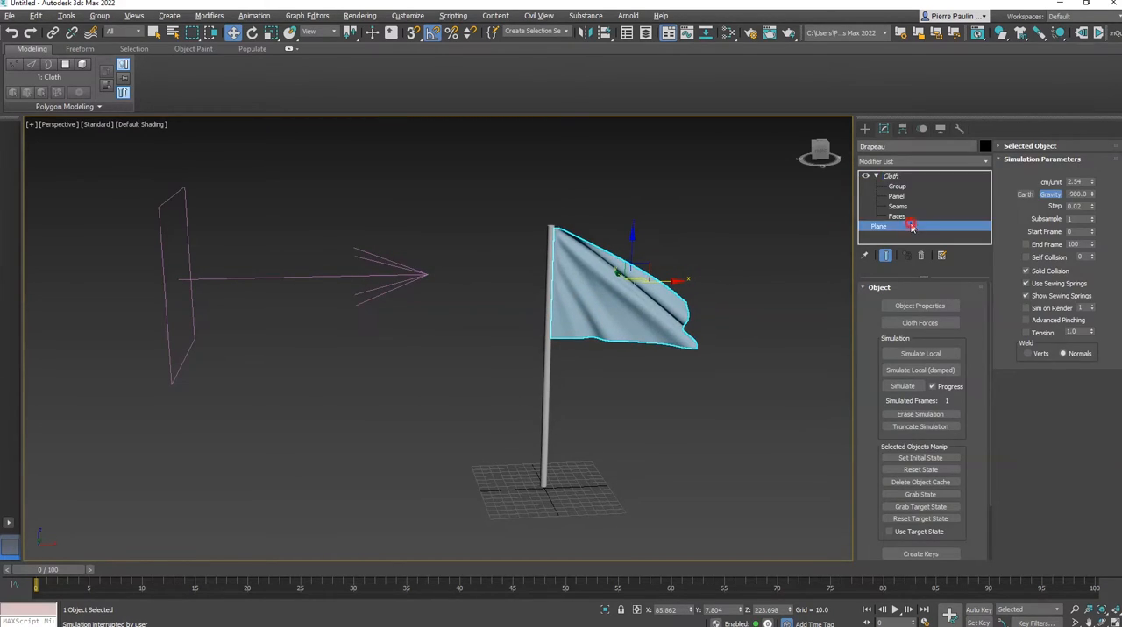
pyautogui.click(613, 354)
pyautogui.moveTo(799, 313); pyautogui.dragTo(786, 323, button='middle')
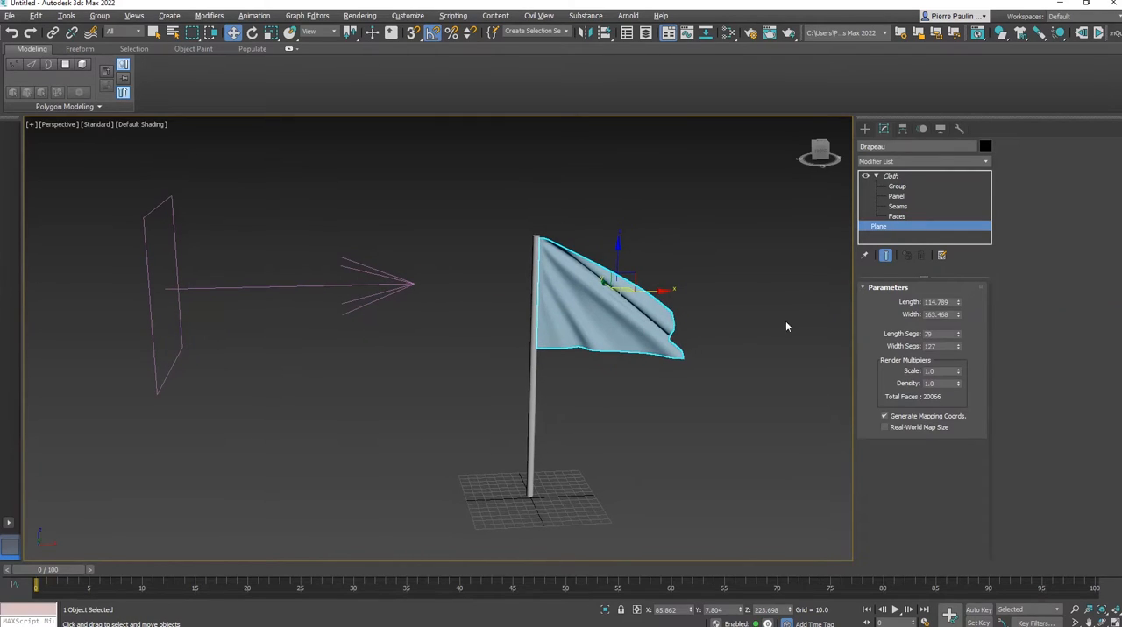
pyautogui.scroll(5, 662, 329)
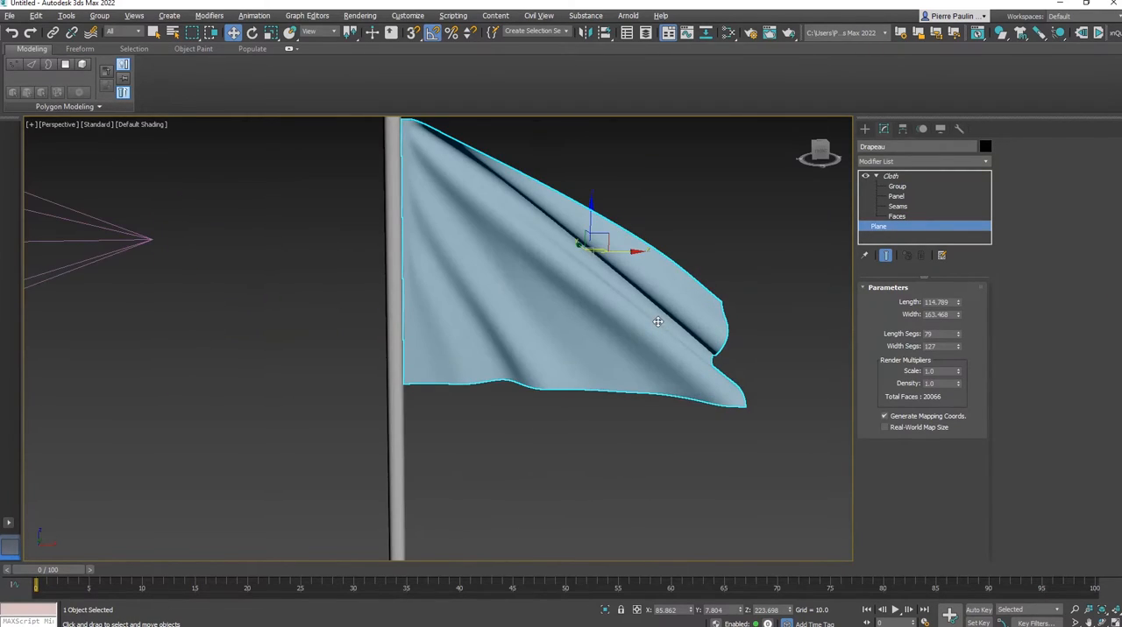
pyautogui.press('F4')
pyautogui.scroll(8, 653, 322)
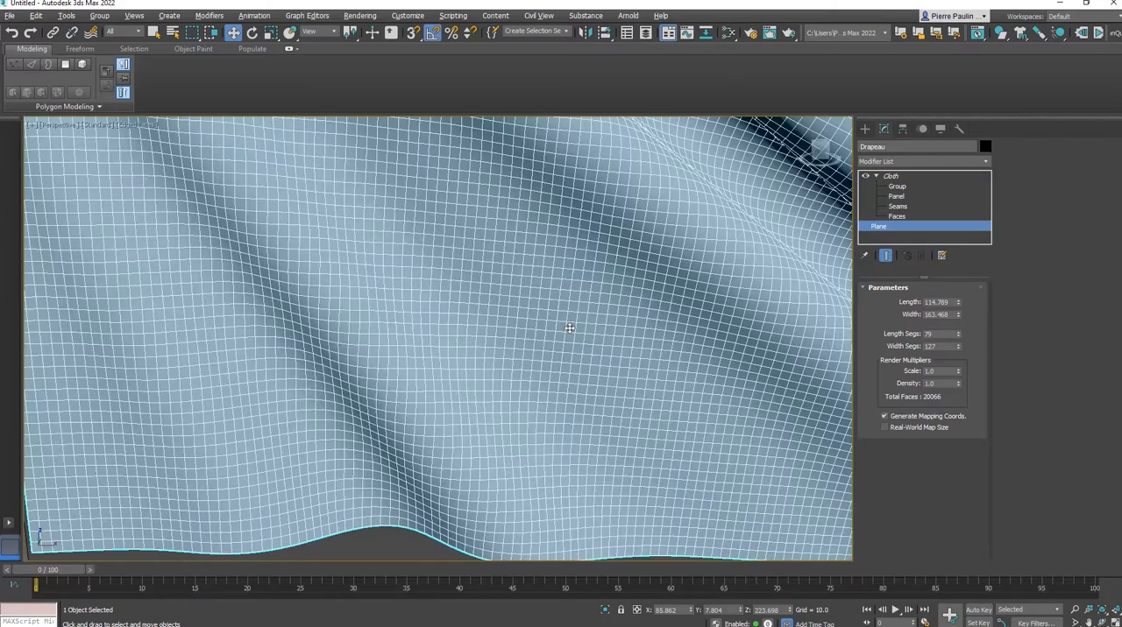
pyautogui.moveTo(958, 336); pyautogui.dragTo(958, 308)
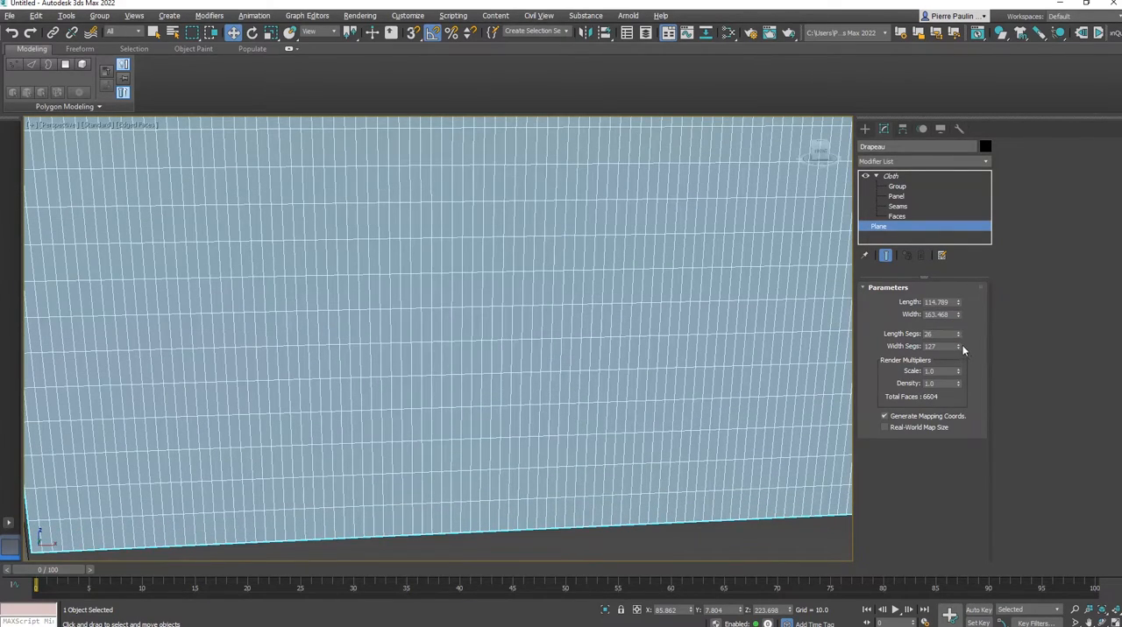
# Reduce the flag plane's width segments to 34
pyautogui.moveTo(959, 347)
pyautogui.mouseDown()
pyautogui.moveTo(957, 390)
pyautogui.moveTo(956, 331)
pyautogui.mouseUp()
pyautogui.scroll(-10, 594, 360)
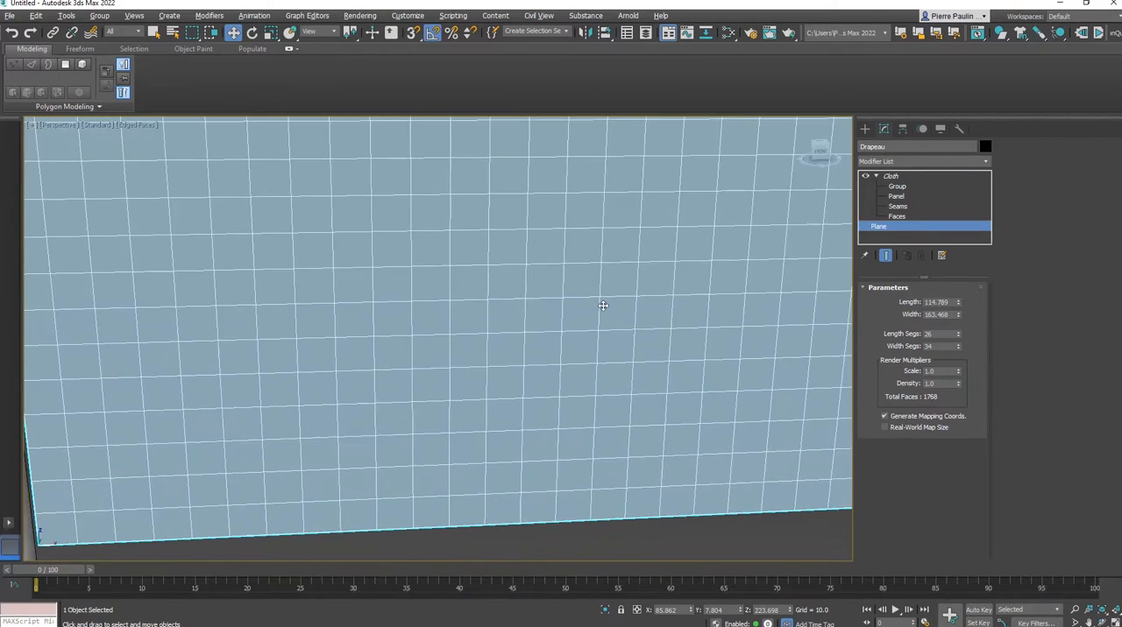
pyautogui.keyDown('alt'); pyautogui.moveTo(594, 359); pyautogui.dragTo(585, 353, button='middle'); pyautogui.keyUp('alt')
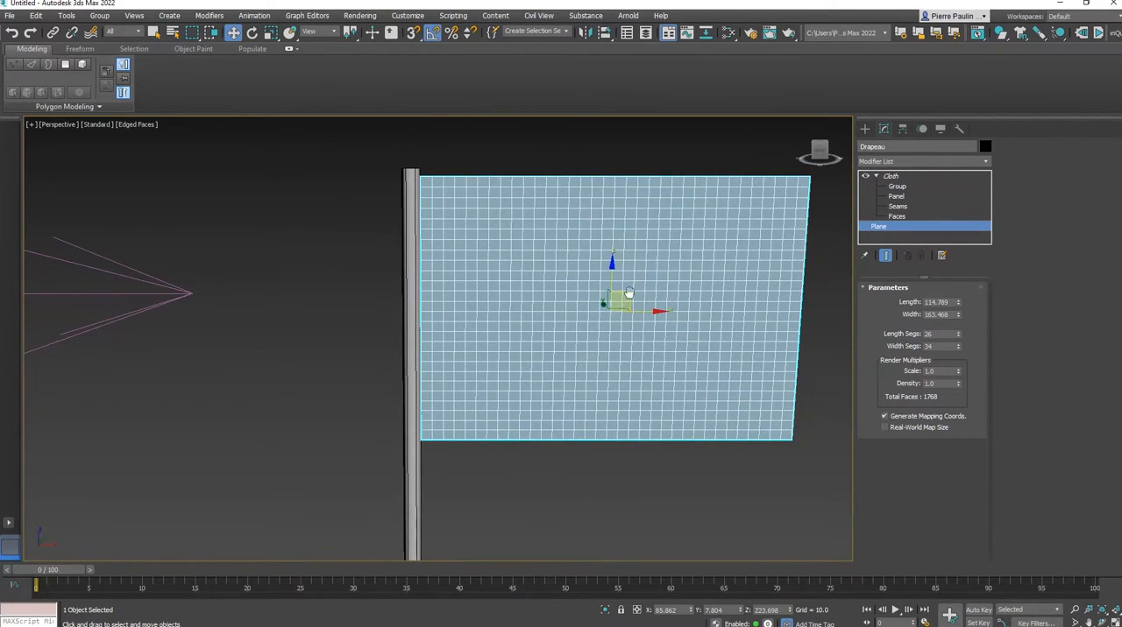
pyautogui.moveTo(626, 296); pyautogui.dragTo(565, 305, button='middle')
# Enter the Group level of the flag's Cloth modifier and delete the outdated Group001
pyautogui.click(891, 177)
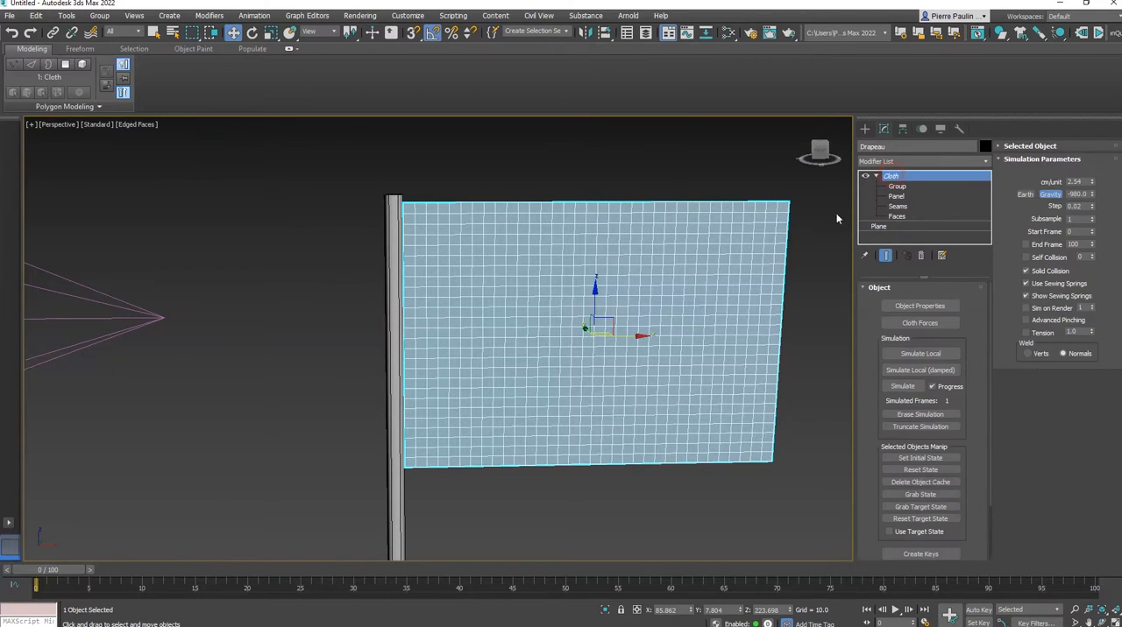
pyautogui.click(898, 187)
pyautogui.keyDown('alt'); pyautogui.moveTo(572, 298); pyautogui.dragTo(573, 287, button='middle'); pyautogui.keyUp('alt')
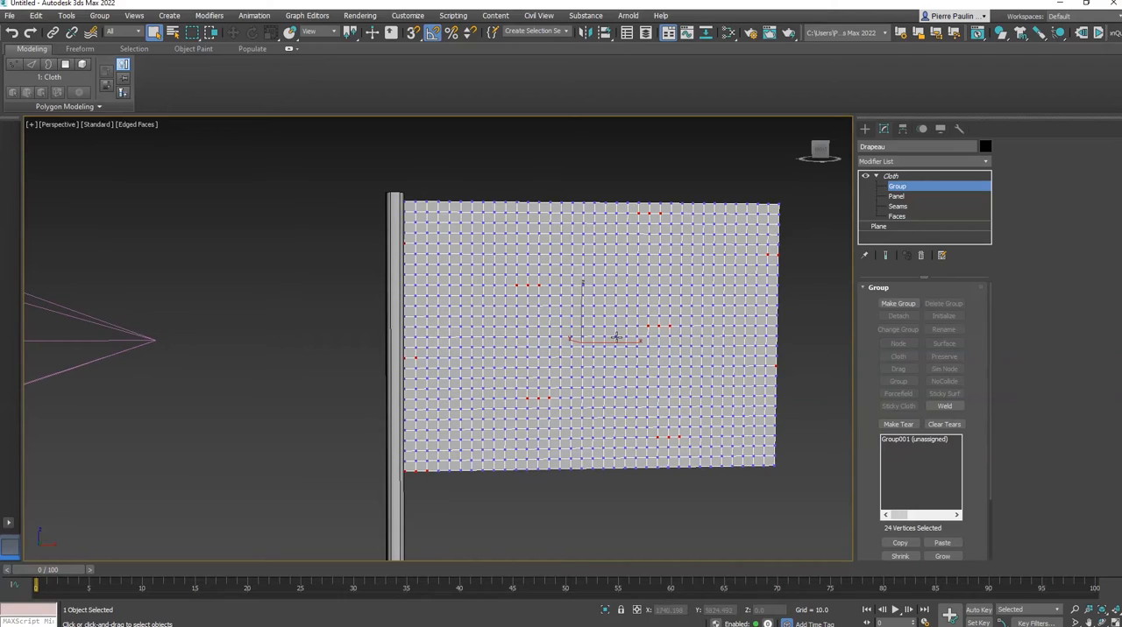
pyautogui.keyDown('alt'); pyautogui.moveTo(616, 338); pyautogui.dragTo(664, 338, button='middle'); pyautogui.keyUp('alt')
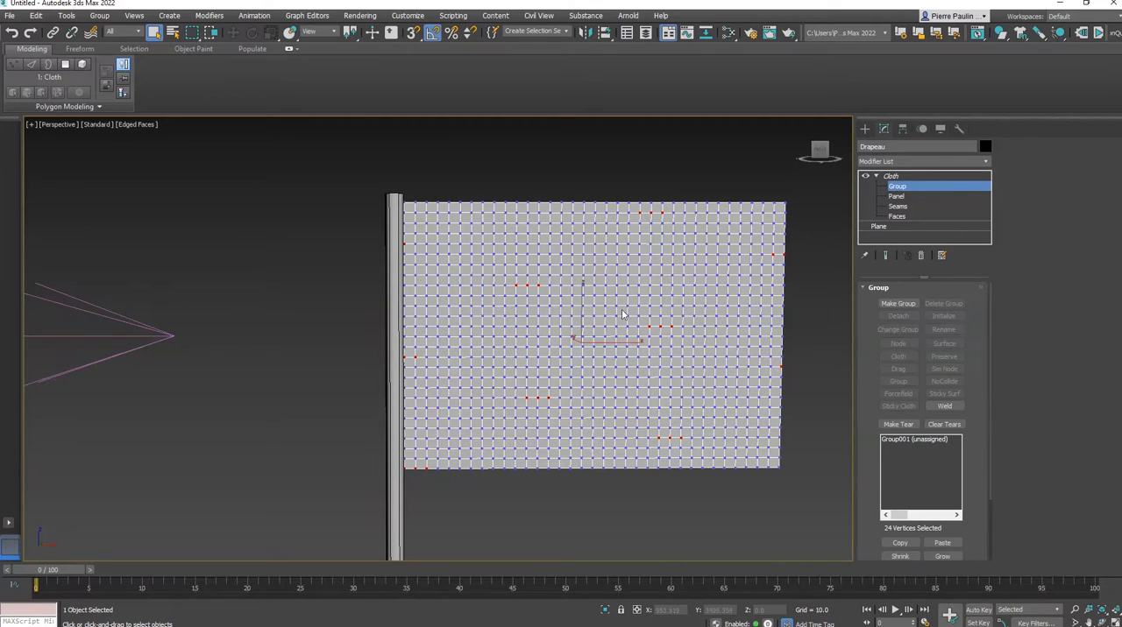
pyautogui.keyDown('alt'); pyautogui.moveTo(640, 291); pyautogui.dragTo(670, 241, button='middle'); pyautogui.keyUp('alt')
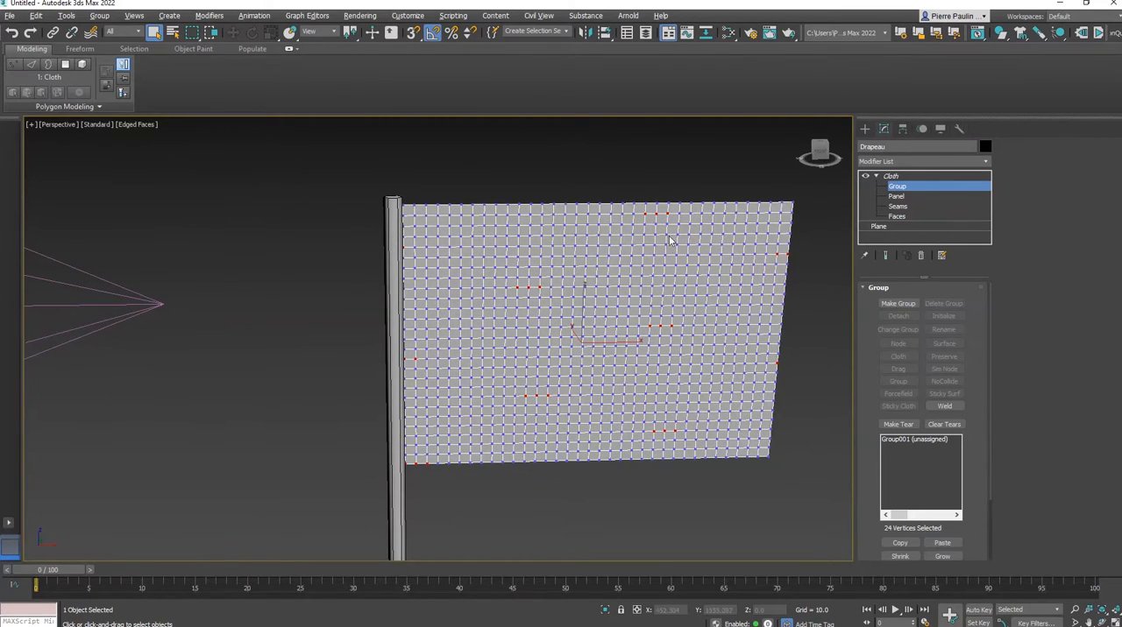
pyautogui.keyDown('alt'); pyautogui.moveTo(699, 347); pyautogui.dragTo(687, 306, button='middle'); pyautogui.keyUp('alt')
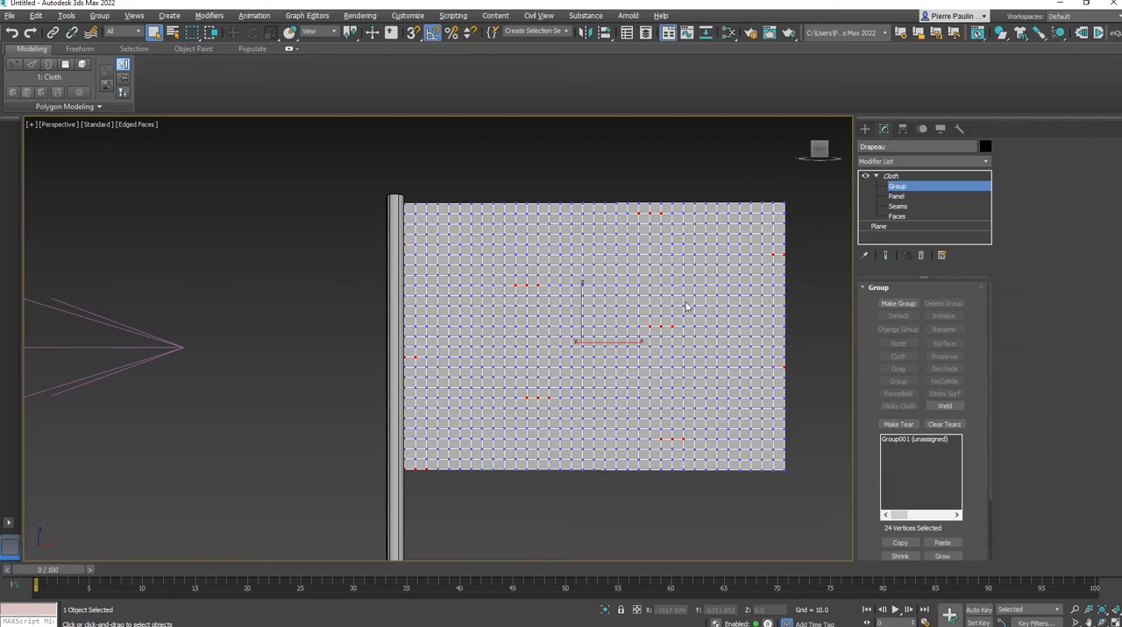
pyautogui.click(911, 439)
pyautogui.click(948, 303)
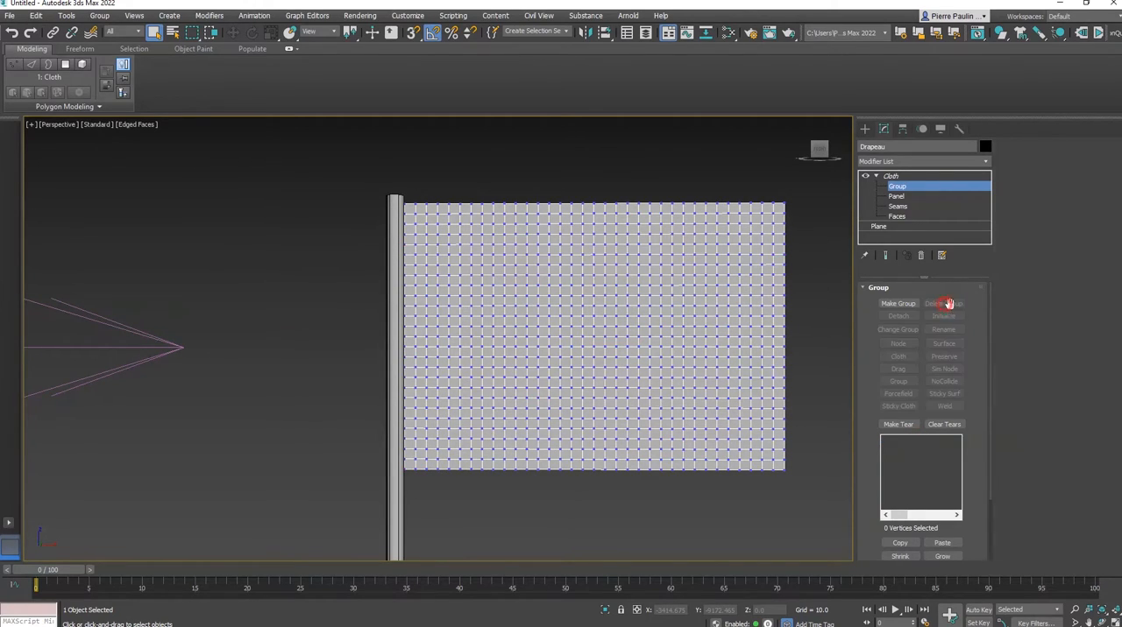
# Make a group from the flag vertices nearest the pole and constrain it to the Pole's surface
pyautogui.moveTo(409, 423); pyautogui.dragTo(421, 549)
pyautogui.click(903, 305)
pyautogui.click(527, 339)
pyautogui.click(943, 344)
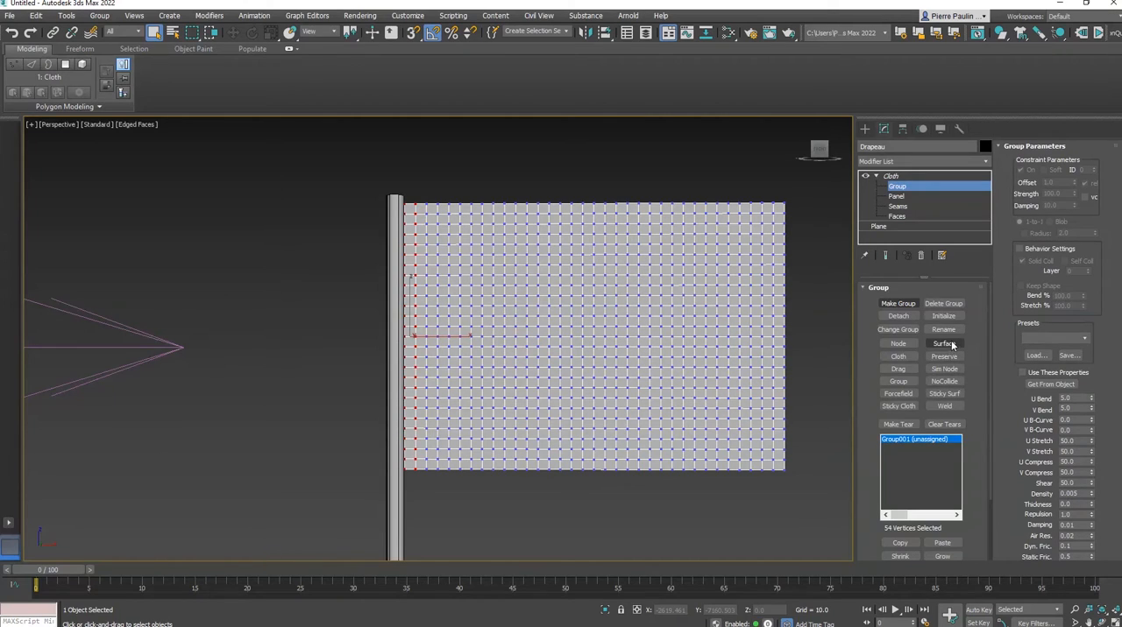
pyautogui.click(397, 521)
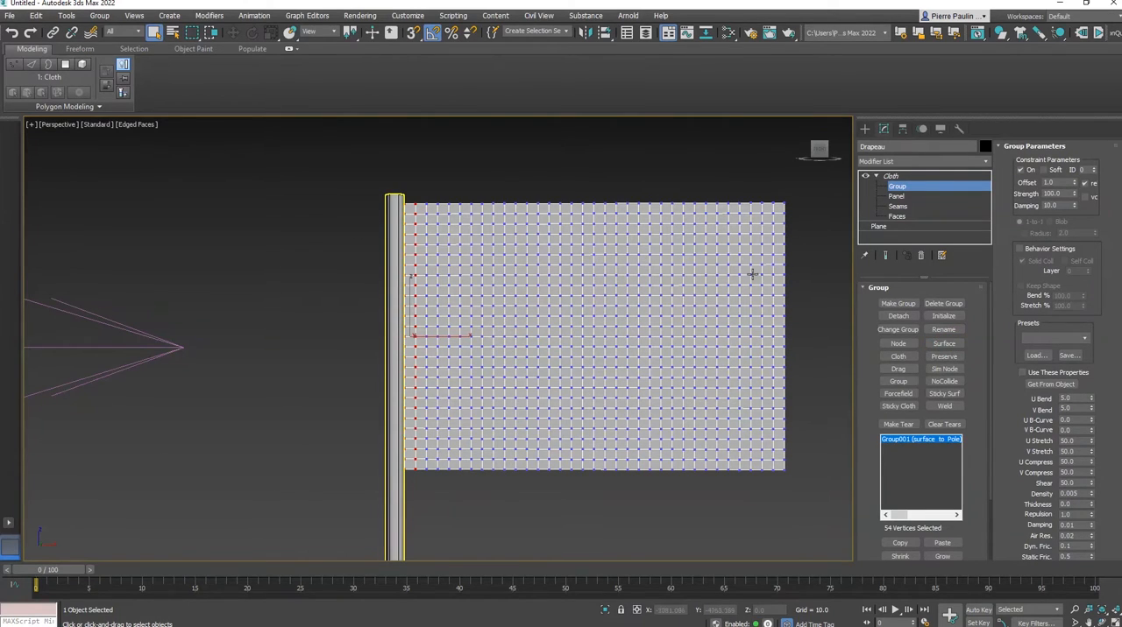
pyautogui.keyDown('alt'); pyautogui.moveTo(684, 288); pyautogui.dragTo(692, 312, button='middle'); pyautogui.keyUp('alt')
# Return to the Cloth modifier's main level and check the forces included in the flag's simulation
pyautogui.click(895, 177)
pyautogui.moveTo(565, 362); pyautogui.dragTo(663, 312, button='middle')
pyautogui.scroll(-3, 592, 321)
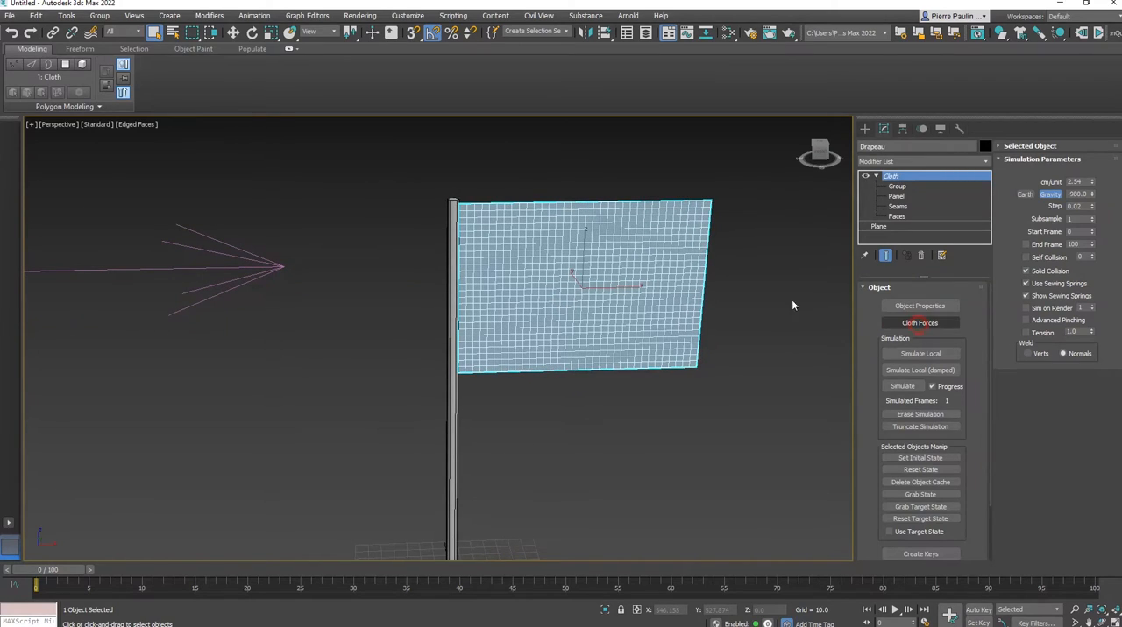
pyautogui.click(253, 40)
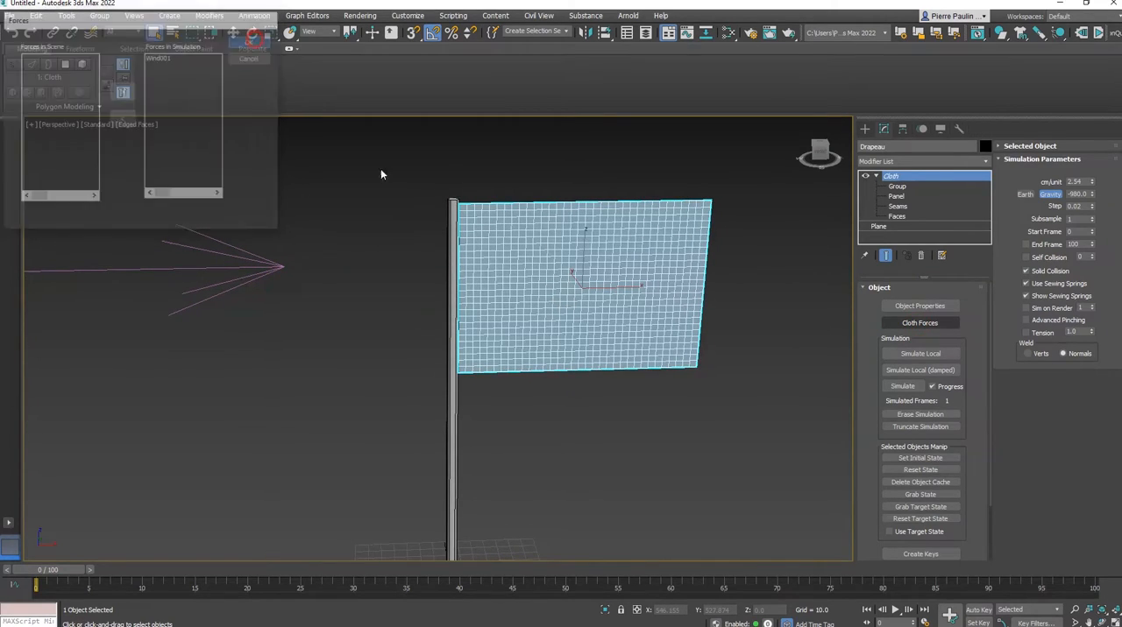
# Run the local cloth simulation on the remeshed flag, view it from another angle and stop it
pyautogui.keyDown('alt'); pyautogui.moveTo(526, 263); pyautogui.dragTo(524, 287, button='middle'); pyautogui.keyUp('alt')
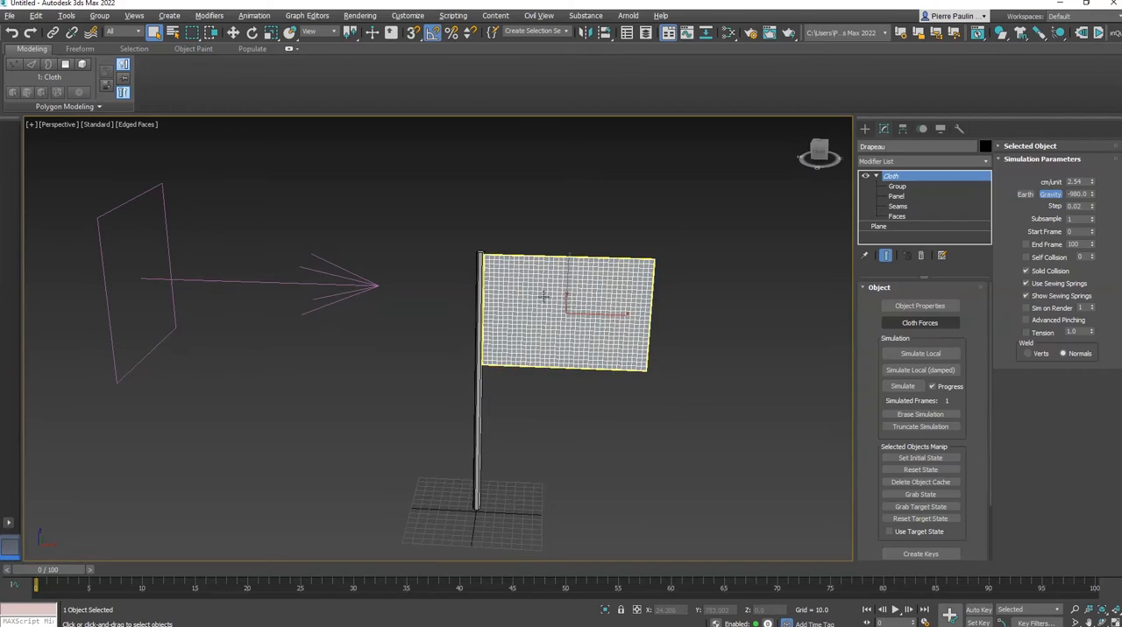
pyautogui.moveTo(970, 412); pyautogui.dragTo(969, 399)
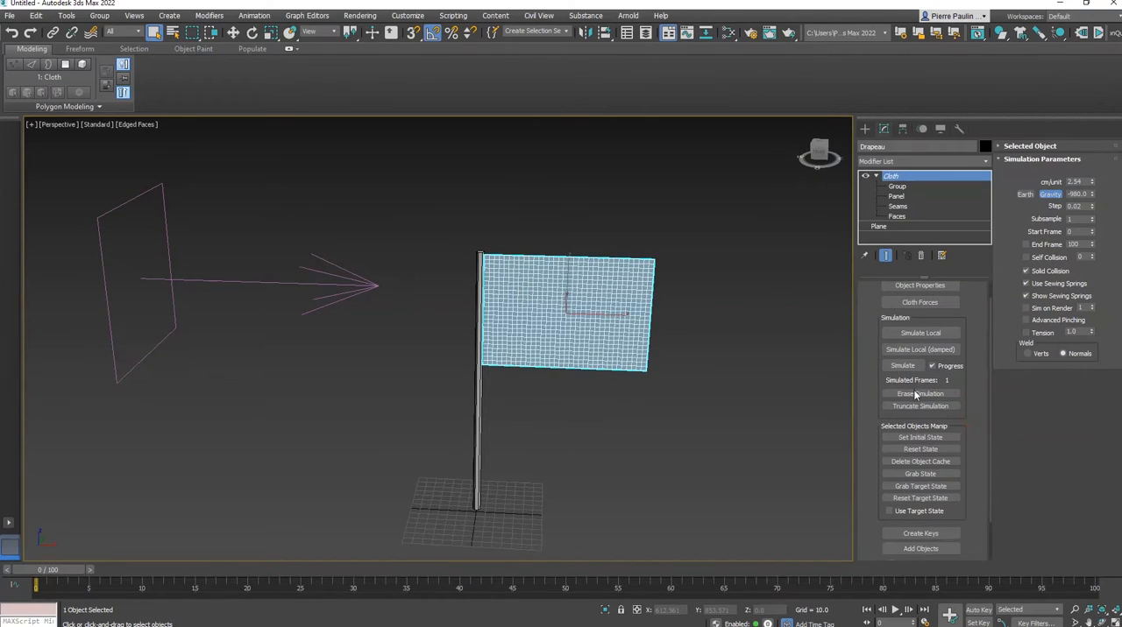
pyautogui.click(927, 333)
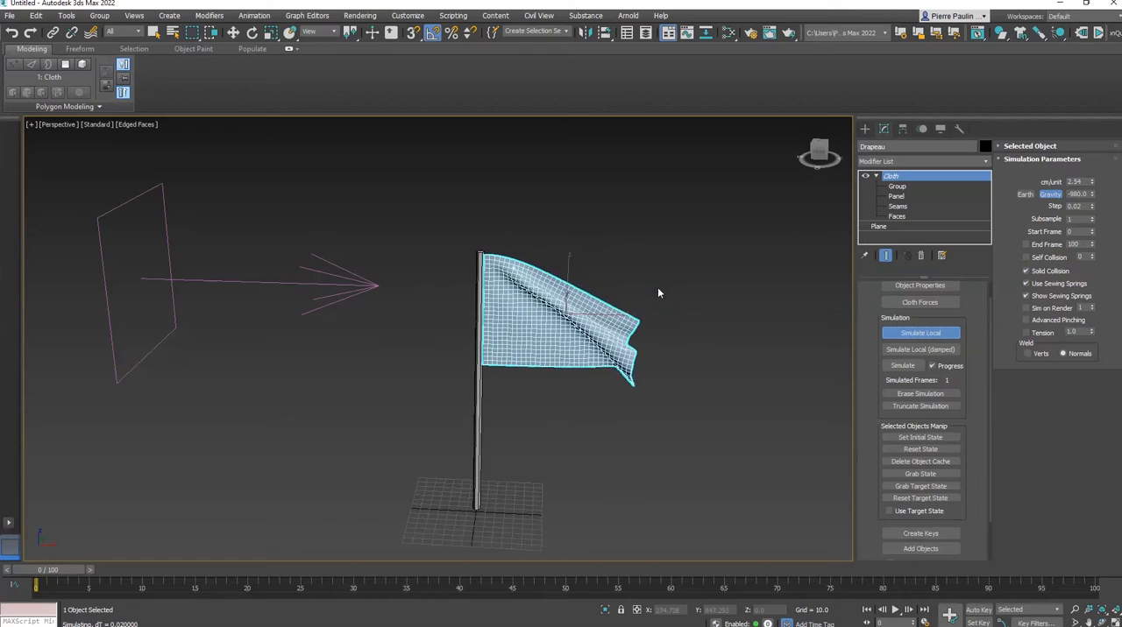
pyautogui.keyDown('alt'); pyautogui.moveTo(661, 278); pyautogui.dragTo(726, 256, button='middle'); pyautogui.keyUp('alt')
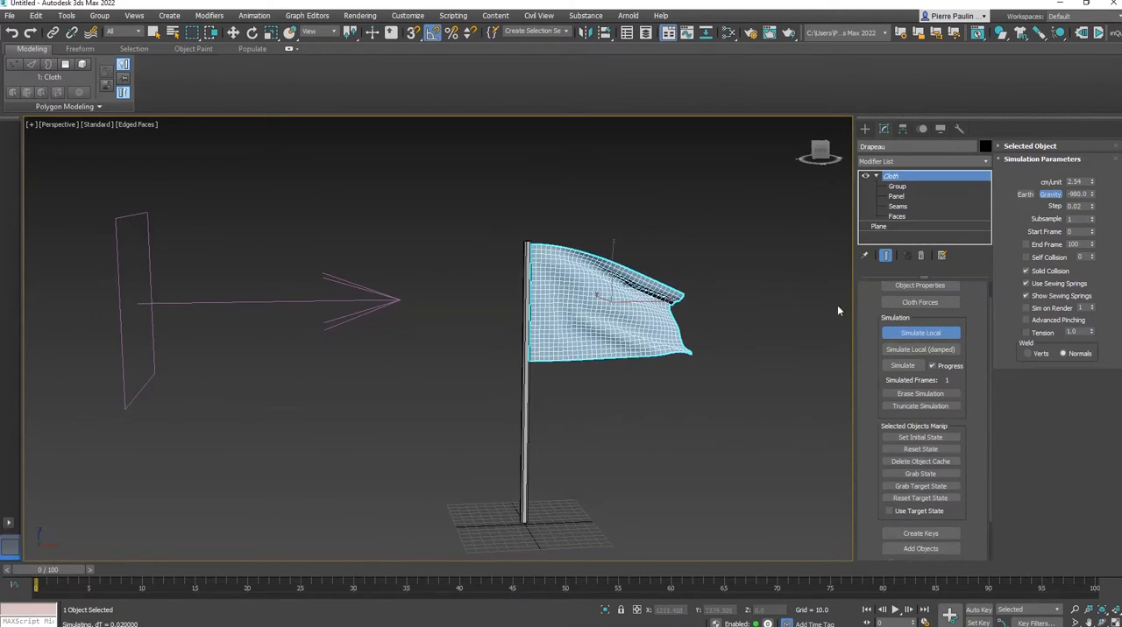
pyautogui.click(920, 333)
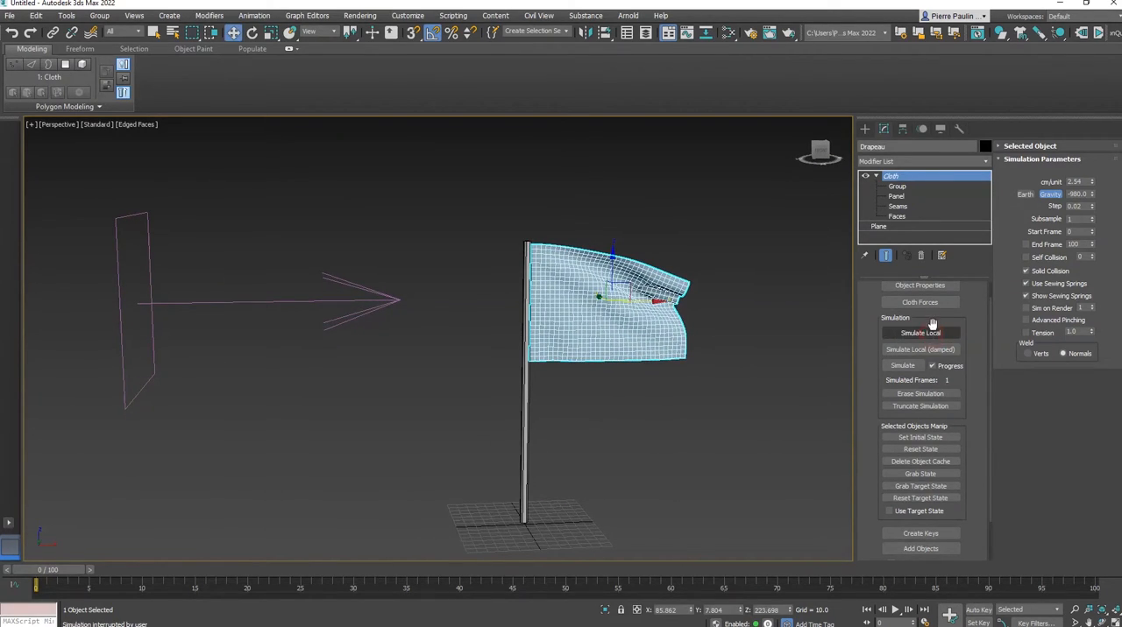
# Set the strength of Wind001 to 6
pyautogui.click(338, 310)
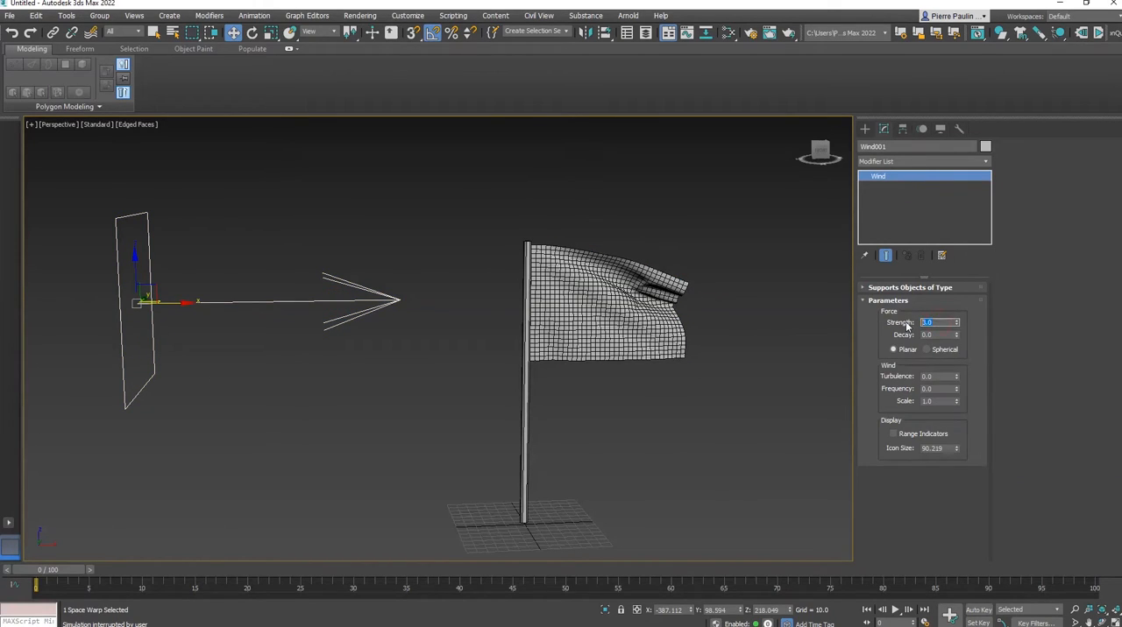
pyautogui.write('6')
pyautogui.press('Return')
# Reselect the flag, run its local simulation with the stronger wind and stop it
pyautogui.click(662, 290)
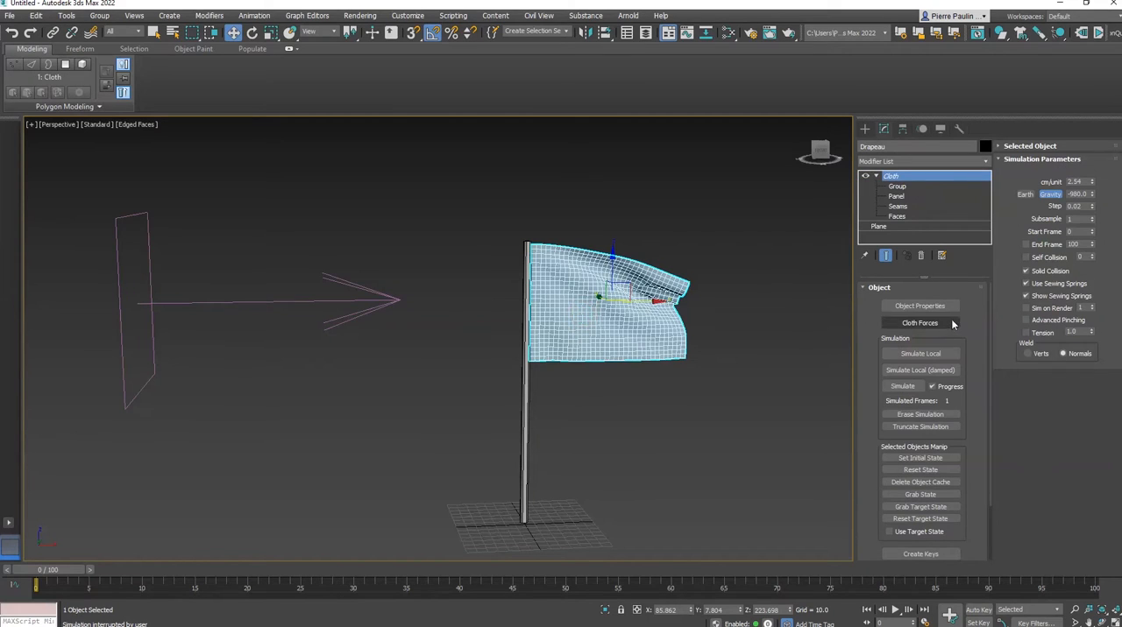
pyautogui.click(934, 352)
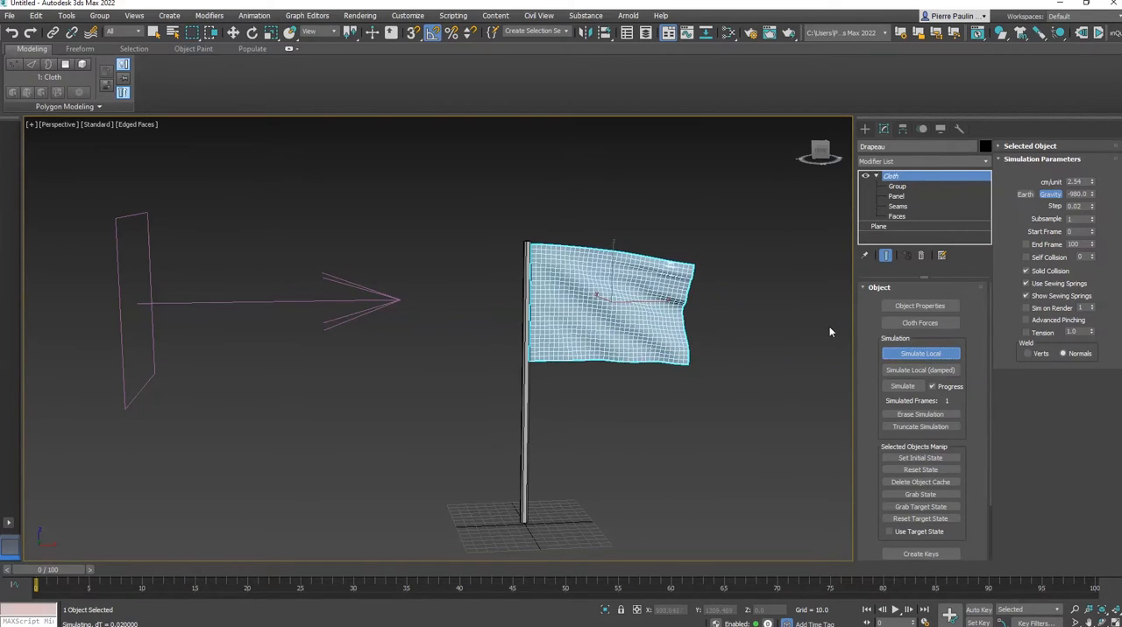
pyautogui.click(934, 354)
pyautogui.keyDown('alt'); pyautogui.moveTo(603, 324); pyautogui.dragTo(583, 340, button='middle'); pyautogui.keyUp('alt')
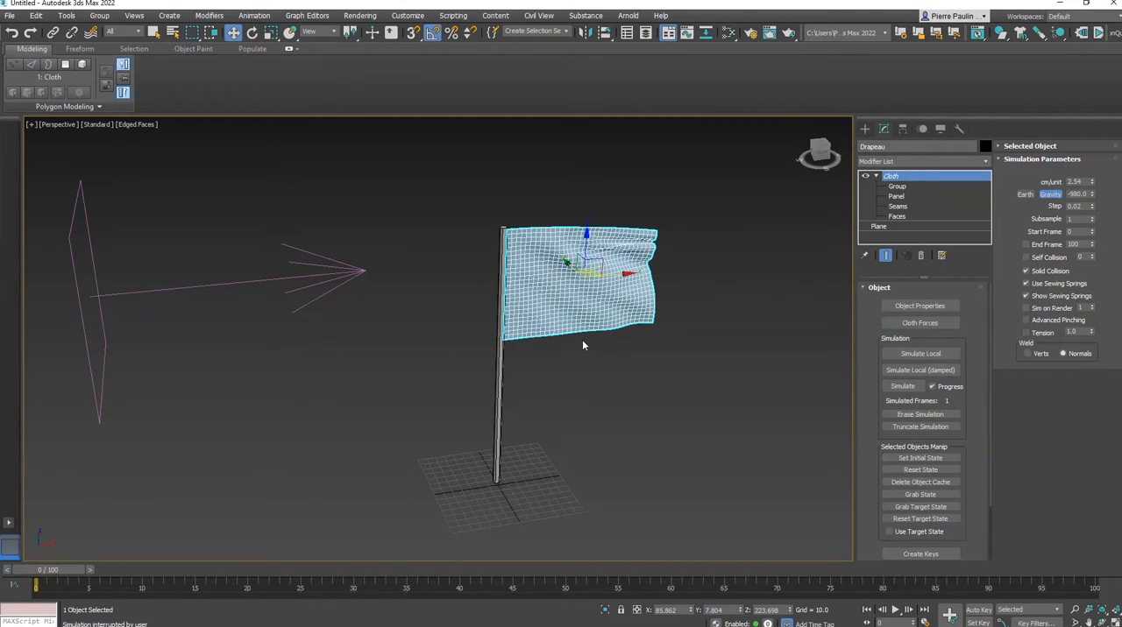
pyautogui.keyDown('alt'); pyautogui.moveTo(578, 342); pyautogui.dragTo(588, 358, button='middle'); pyautogui.keyUp('alt')
# Extend the animation range to 200 frames and run the flag's full cloth simulation over it
pyautogui.scroll(-2, 968, 486)
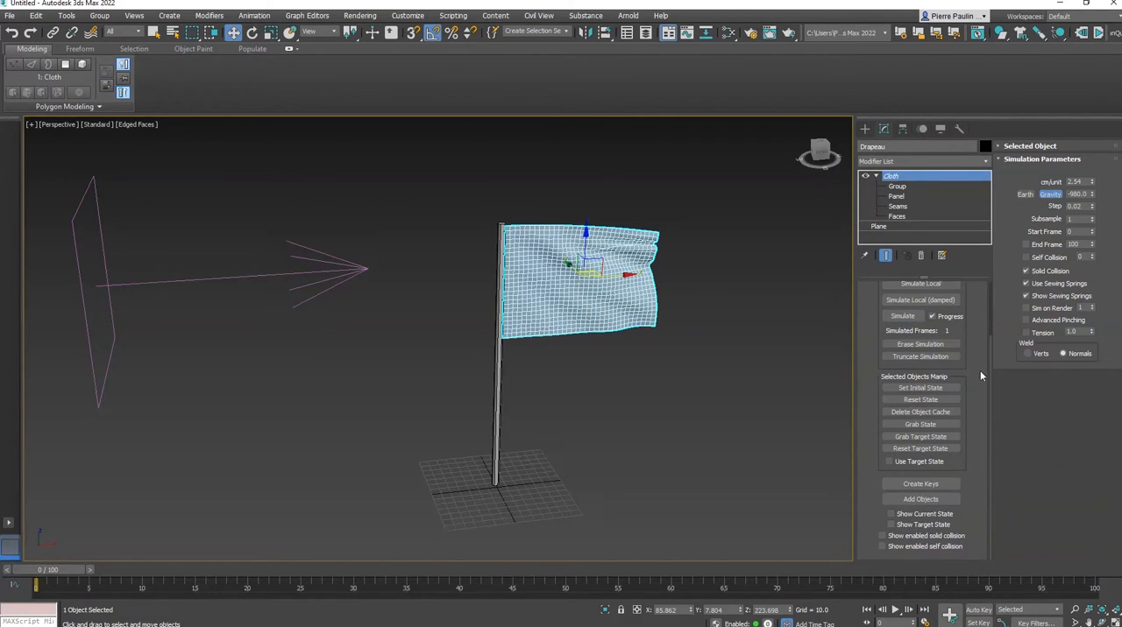
pyautogui.scroll(2, 980, 375)
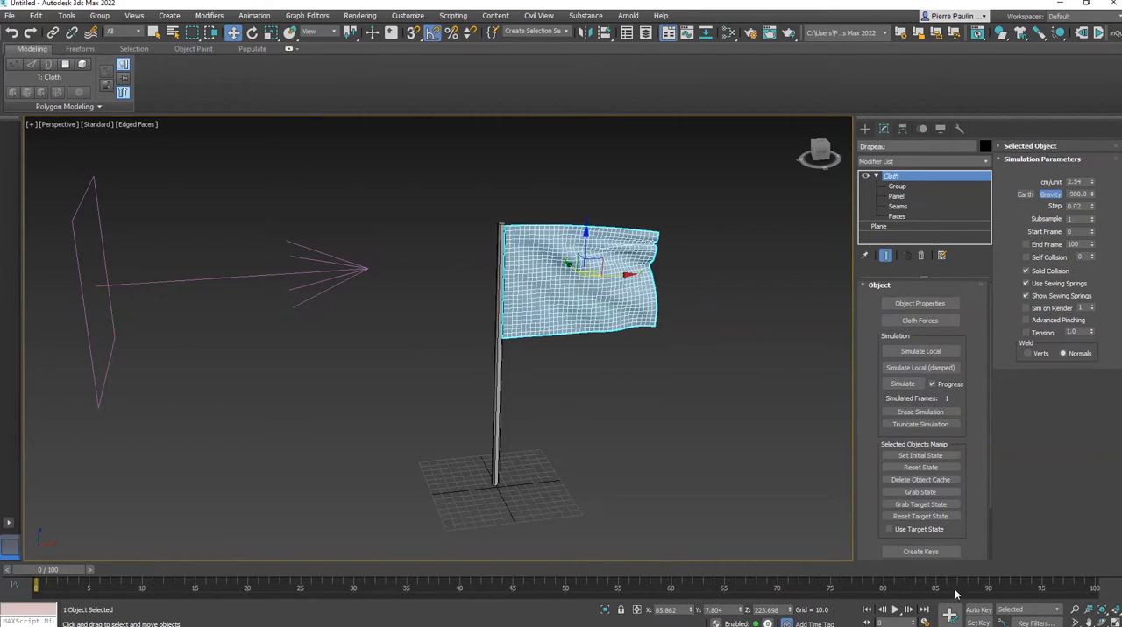
pyautogui.keyDown('ctrl'); pyautogui.keyDown('alt'); pyautogui.moveTo(1013, 588); pyautogui.dragTo(543, 590, button='right'); pyautogui.keyUp('alt'); pyautogui.keyUp('ctrl')
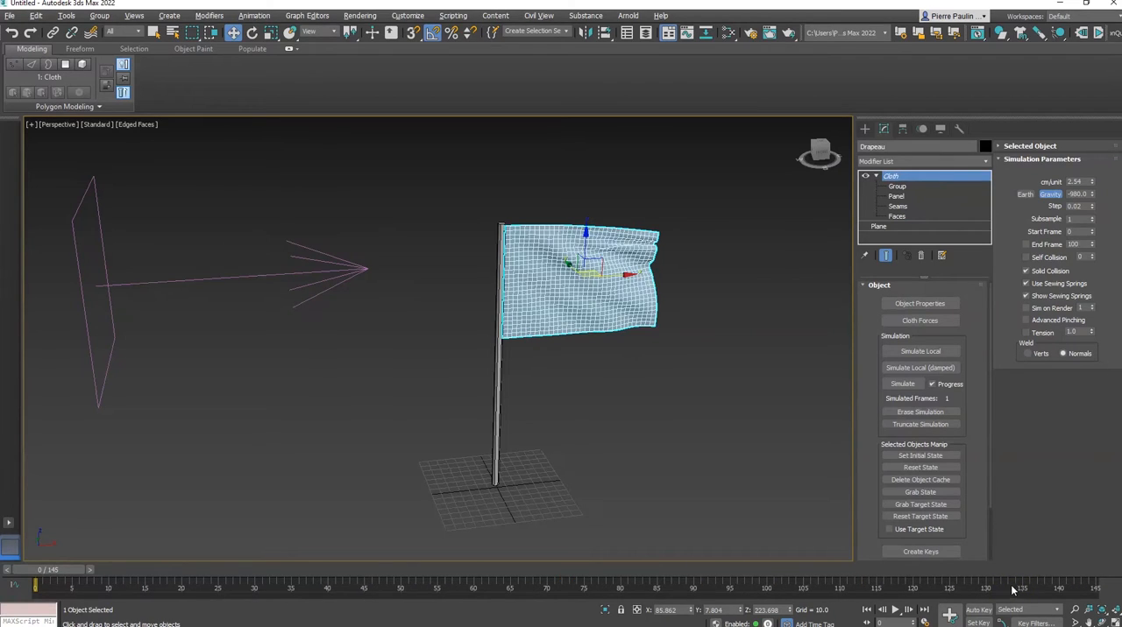
pyautogui.keyDown('ctrl'); pyautogui.keyDown('alt'); pyautogui.moveTo(1013, 589); pyautogui.dragTo(589, 594, button='right'); pyautogui.keyUp('alt'); pyautogui.keyUp('ctrl')
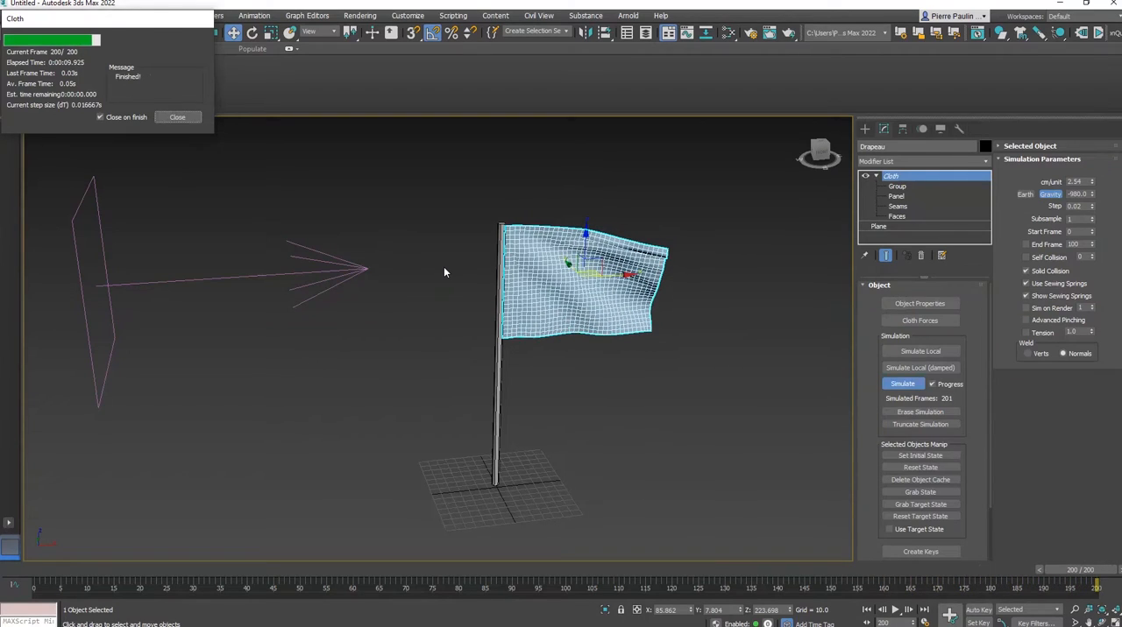
# Scrub the simulated animation to frame 34 and bake the flag's cloth simulation into keys
pyautogui.scroll(-3, 980, 447)
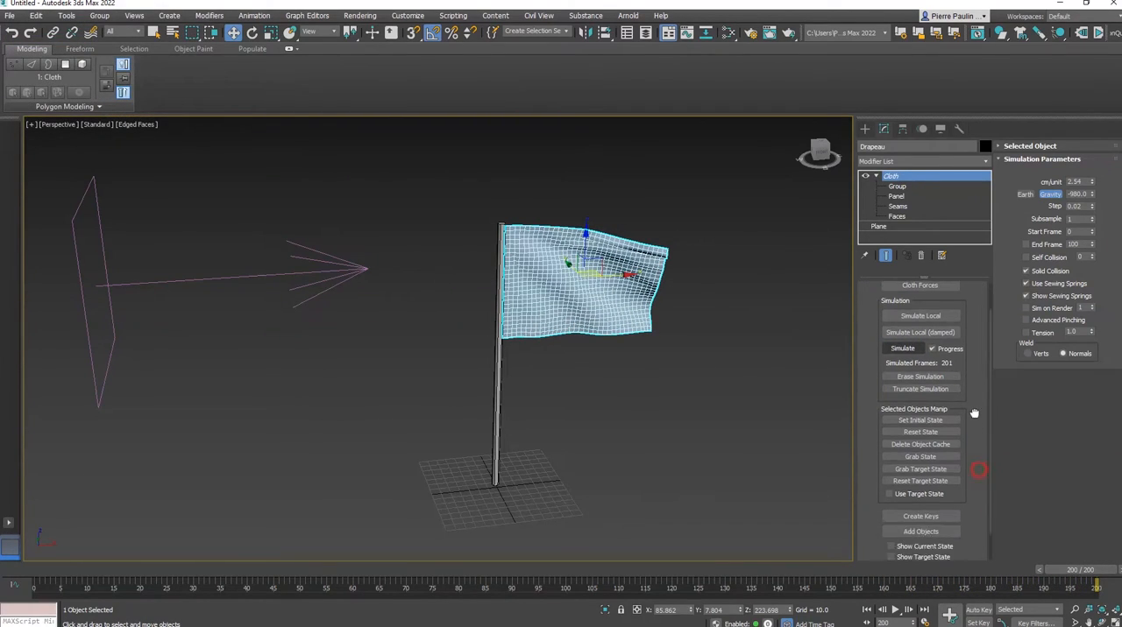
pyautogui.moveTo(1078, 594); pyautogui.dragTo(223, 569)
pyautogui.press('w')
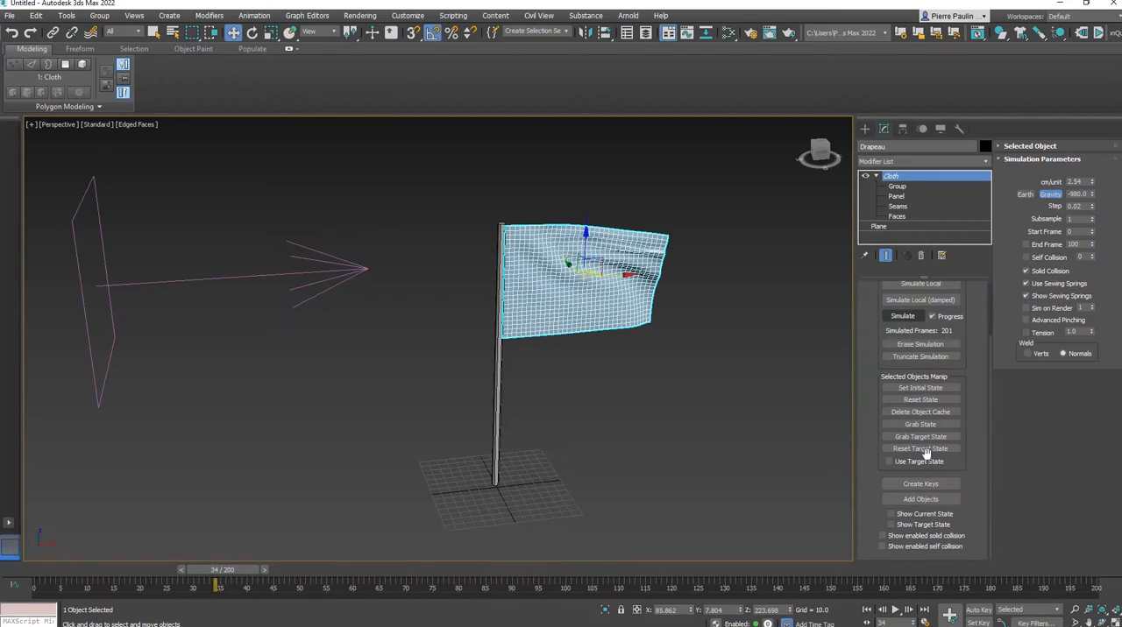
pyautogui.click(920, 485)
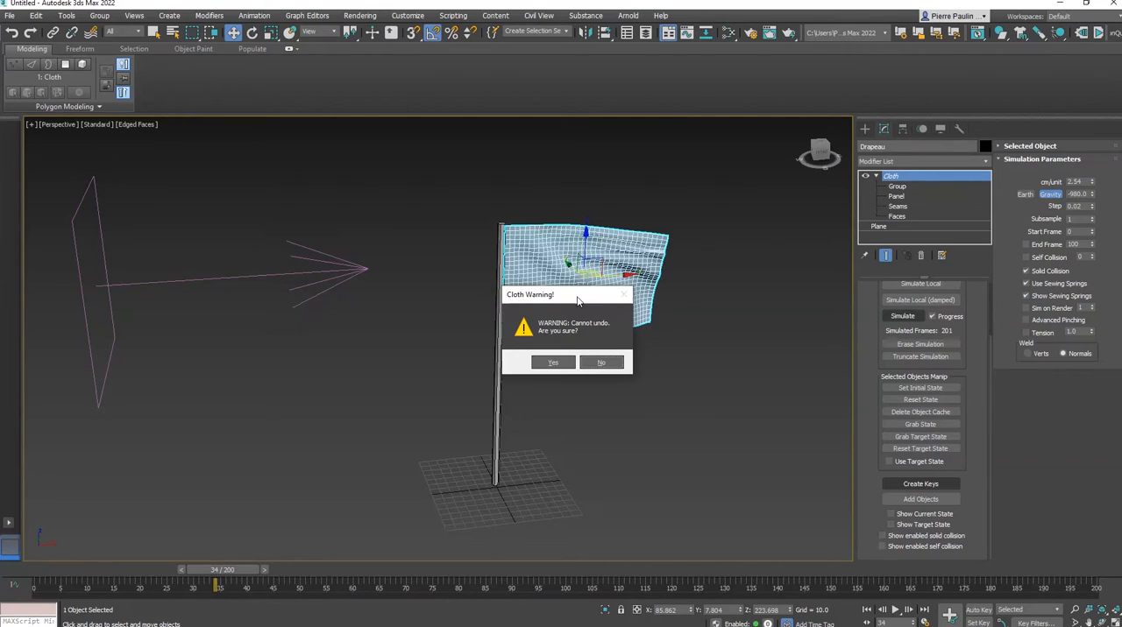
pyautogui.click(554, 363)
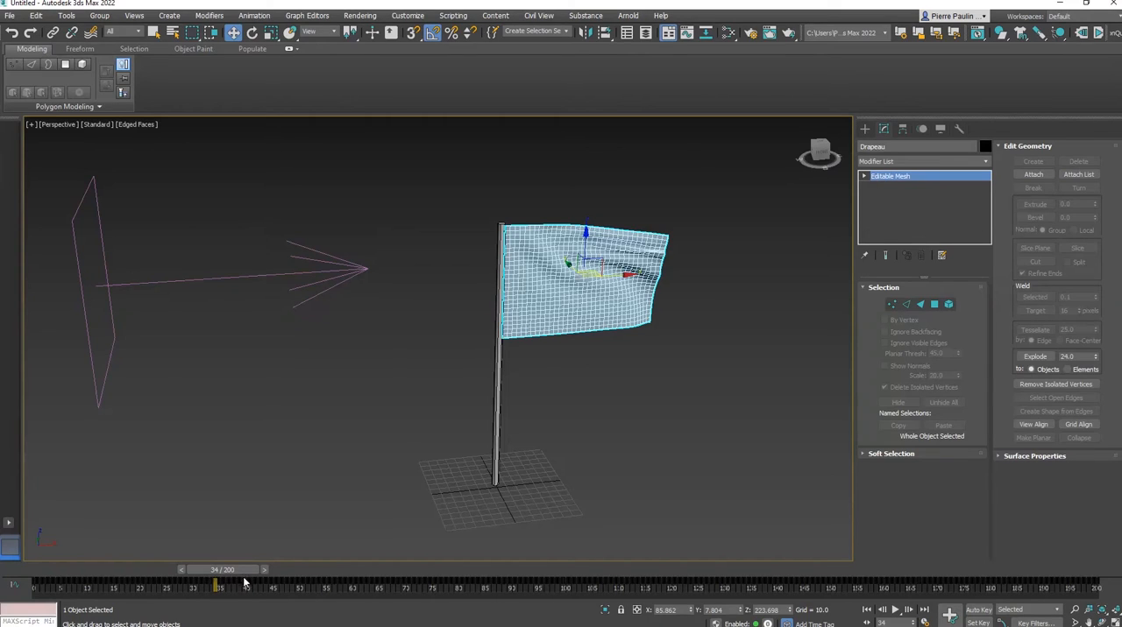
# Scrub to frame 47 and move the baked flag away from and above the pole, to about X 302, Z 365
pyautogui.moveTo(244, 574); pyautogui.dragTo(271, 571)
pyautogui.press('w')
pyautogui.keyDown('alt'); pyautogui.moveTo(637, 289); pyautogui.dragTo(561, 353, button='middle'); pyautogui.keyUp('alt')
pyautogui.keyDown('alt'); pyautogui.moveTo(806, 208); pyautogui.dragTo(604, 298, button='middle'); pyautogui.keyUp('alt')
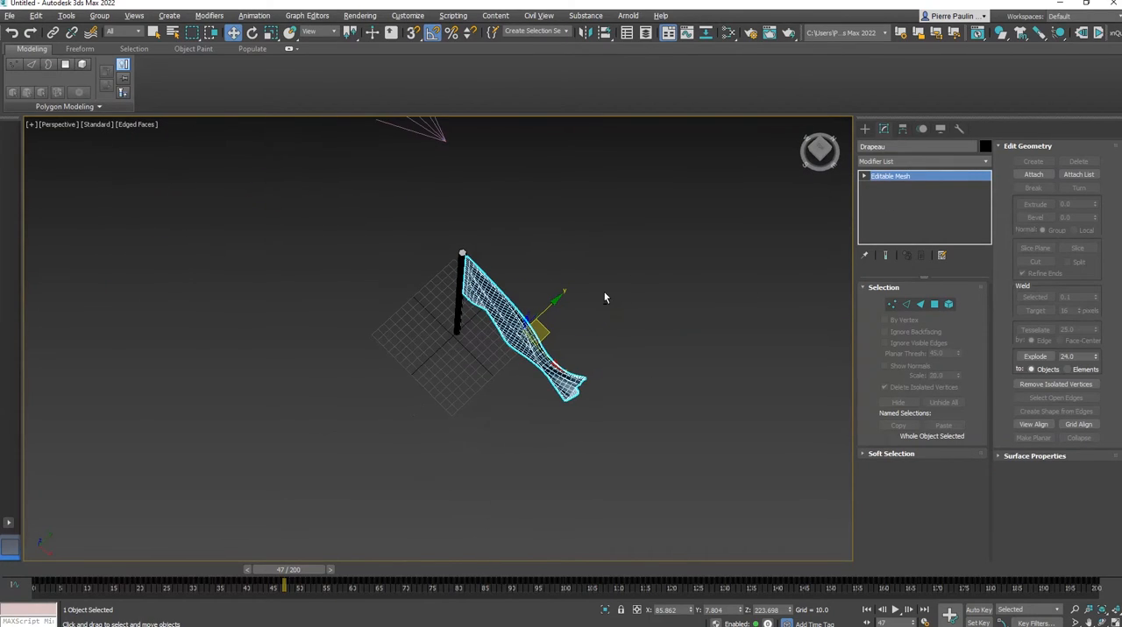
pyautogui.moveTo(544, 335); pyautogui.dragTo(570, 400)
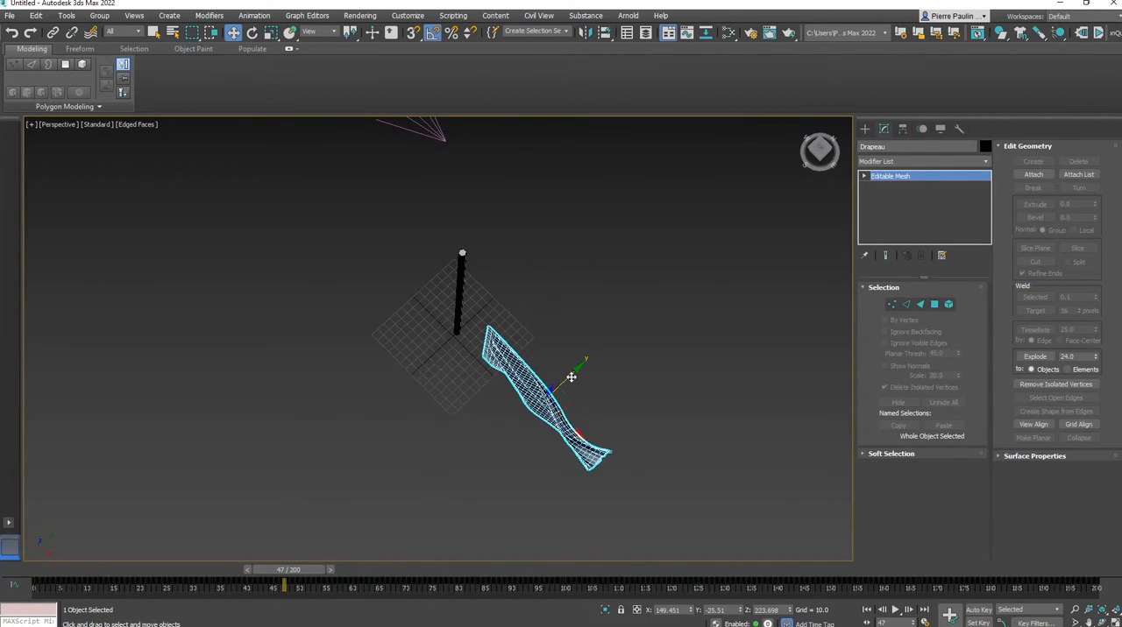
pyautogui.keyDown('alt'); pyautogui.moveTo(570, 376); pyautogui.dragTo(646, 315, button='middle'); pyautogui.keyUp('alt')
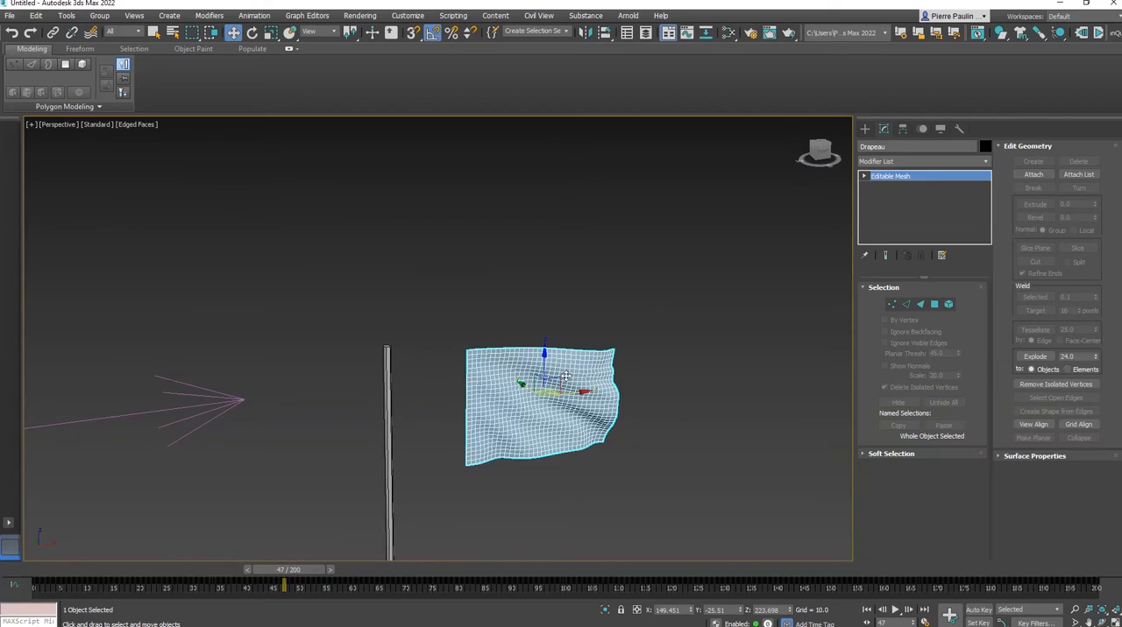
pyautogui.moveTo(611, 309); pyautogui.dragTo(734, 182)
# Scrub the animation to frame 96, try rotating the flag 85 degrees about Y, and scrub on to frame 112
pyautogui.moveTo(300, 570); pyautogui.dragTo(559, 537)
pyautogui.moveTo(671, 348); pyautogui.dragTo(545, 407, button='middle')
pyautogui.press('e')
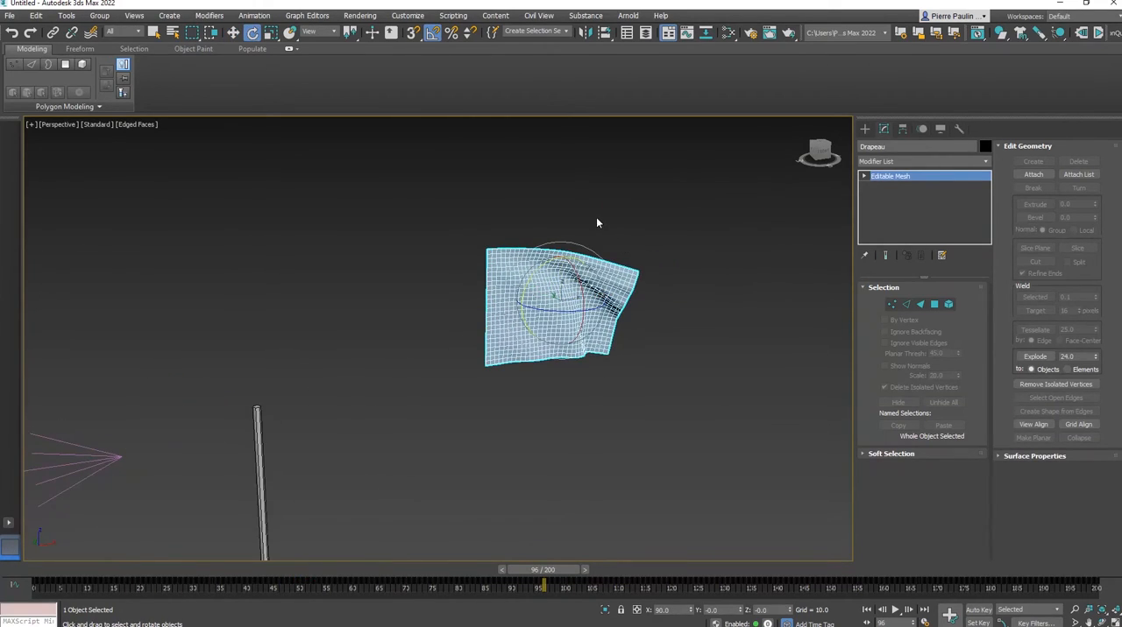
pyautogui.moveTo(546, 263); pyautogui.dragTo(605, 271)
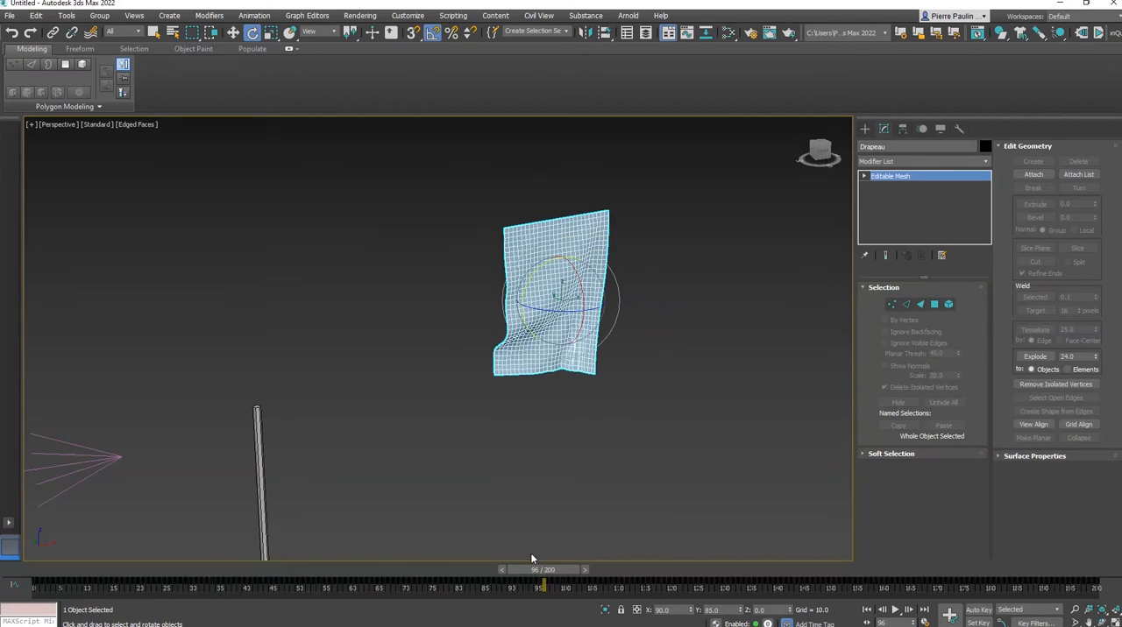
pyautogui.moveTo(565, 572); pyautogui.dragTo(623, 570)
pyautogui.keyDown('alt'); pyautogui.moveTo(622, 401); pyautogui.dragTo(534, 400, button='middle'); pyautogui.keyUp('alt')
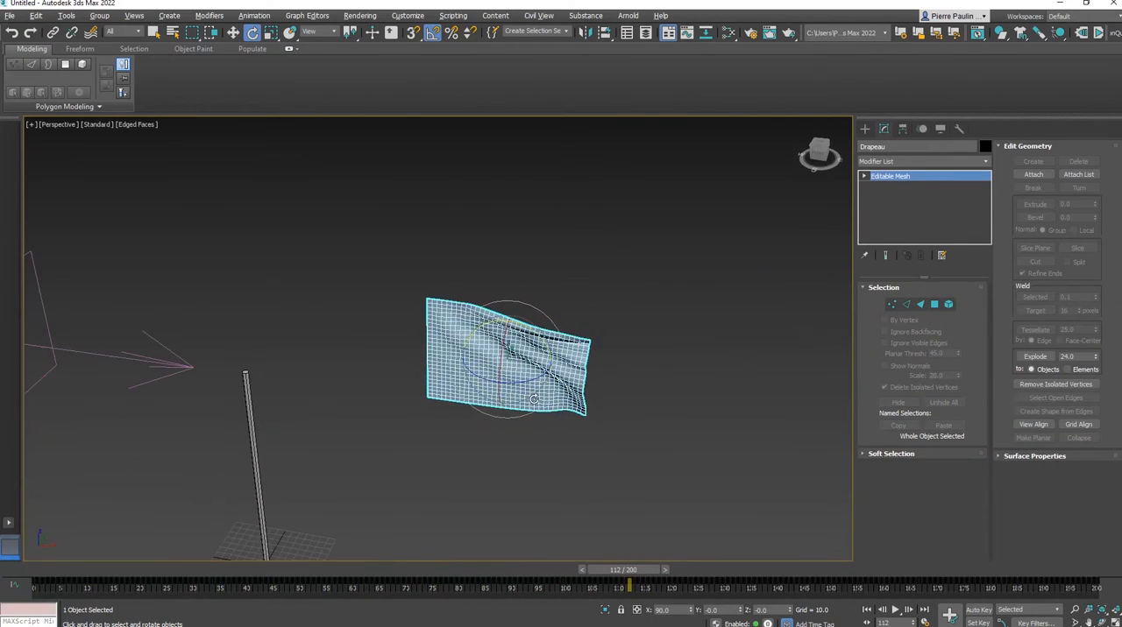
# Clone the baked flag straight up, placing the copy at a height of about Z 532
pyautogui.press('w')
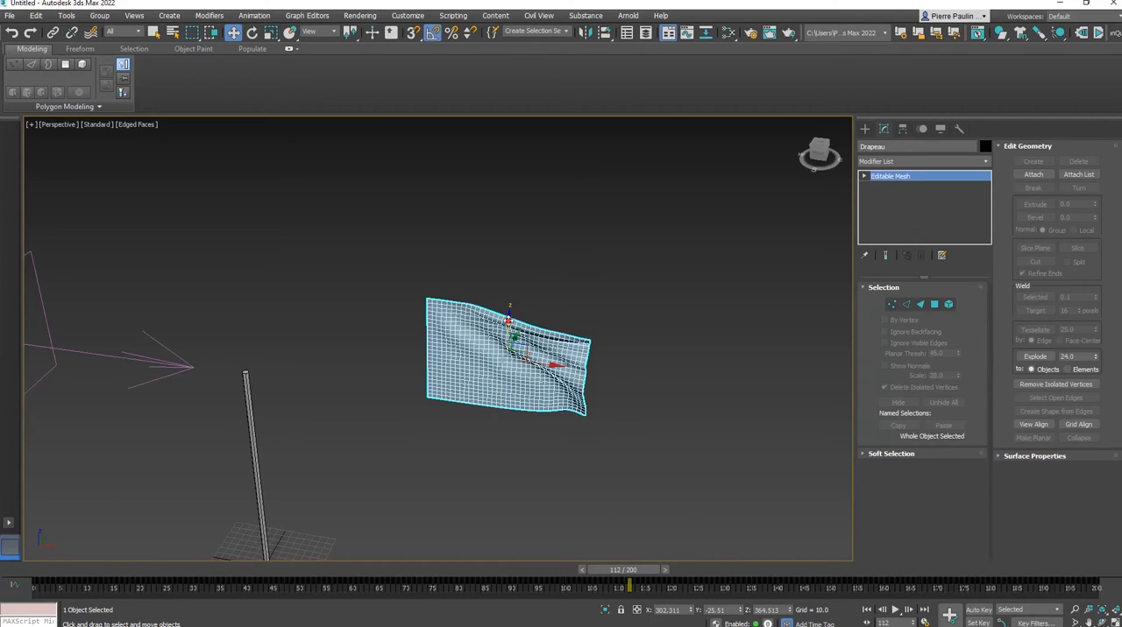
pyautogui.keyDown('shift'); pyautogui.moveTo(509, 322); pyautogui.dragTo(516, 155); pyautogui.keyUp('shift')
pyautogui.click(563, 370)
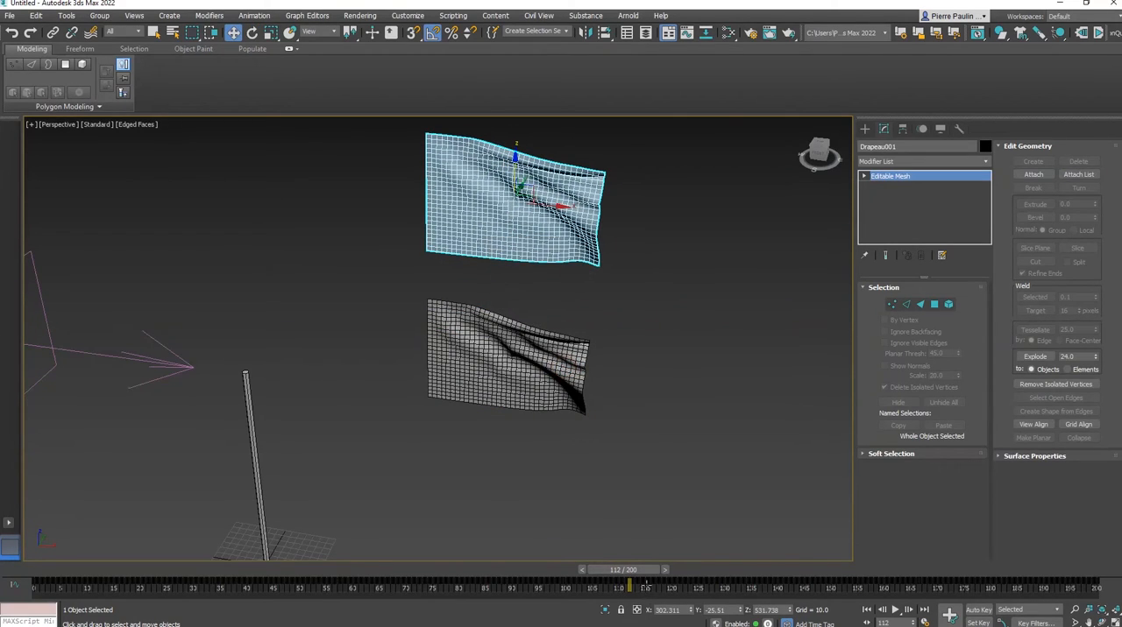
# Scrub the animation back and forth to frame 49 to compare the motion of both flags
pyautogui.moveTo(626, 569); pyautogui.dragTo(189, 569)
pyautogui.moveTo(265, 591); pyautogui.dragTo(298, 574)
pyautogui.keyDown('alt'); pyautogui.moveTo(512, 375); pyautogui.dragTo(617, 387, button='middle'); pyautogui.keyUp('alt')
pyautogui.scroll(-3, 623, 410)
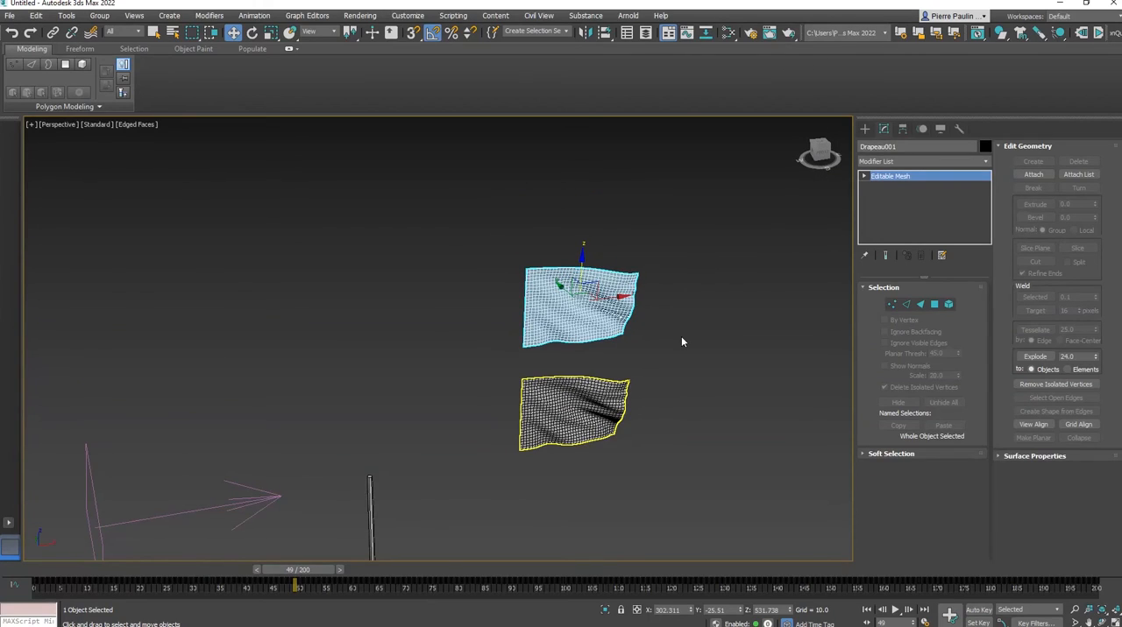
# Select both flags, the pole and the wind together
pyautogui.moveTo(724, 298); pyautogui.dragTo(683, 264, button='middle')
pyautogui.scroll(-3, 715, 296)
pyautogui.moveTo(687, 332); pyautogui.dragTo(565, 269, button='middle')
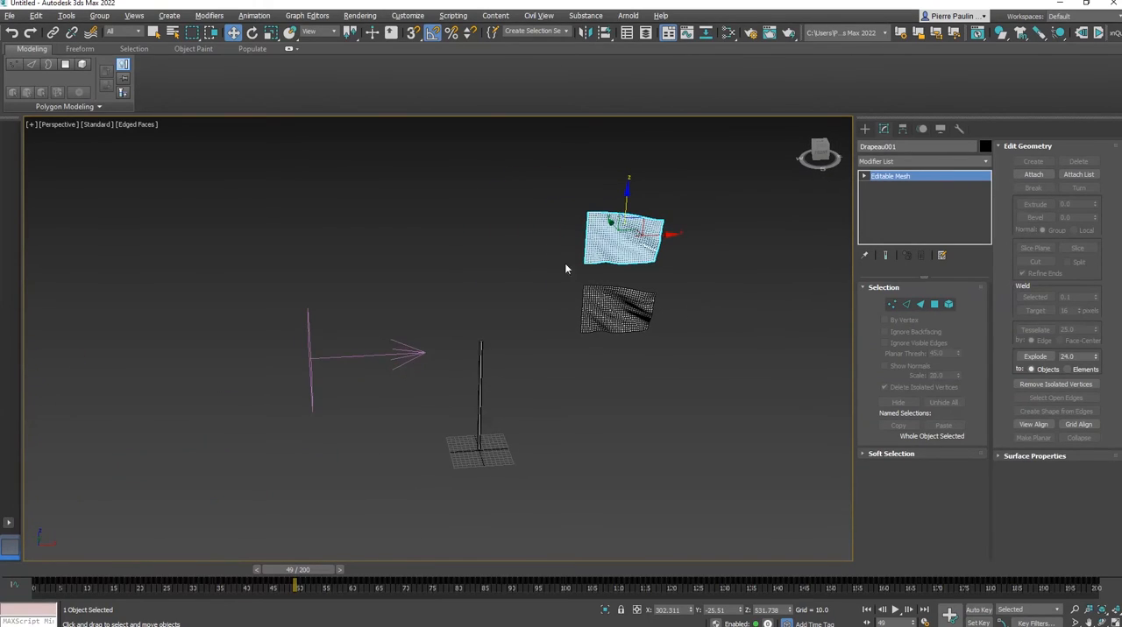
pyautogui.moveTo(706, 502); pyautogui.dragTo(712, 488)
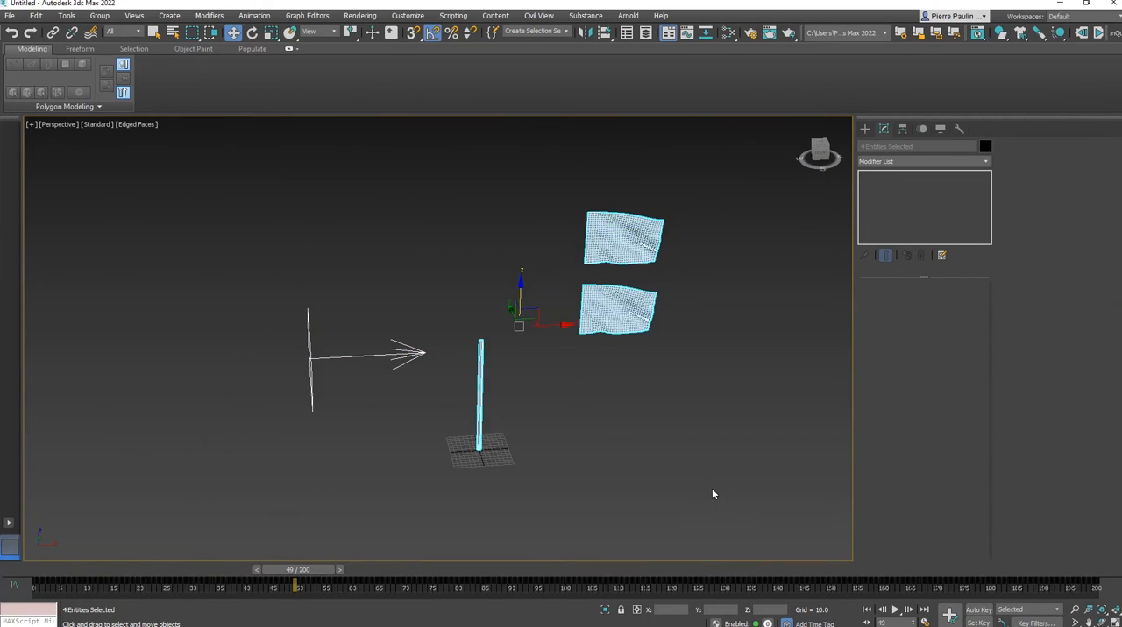